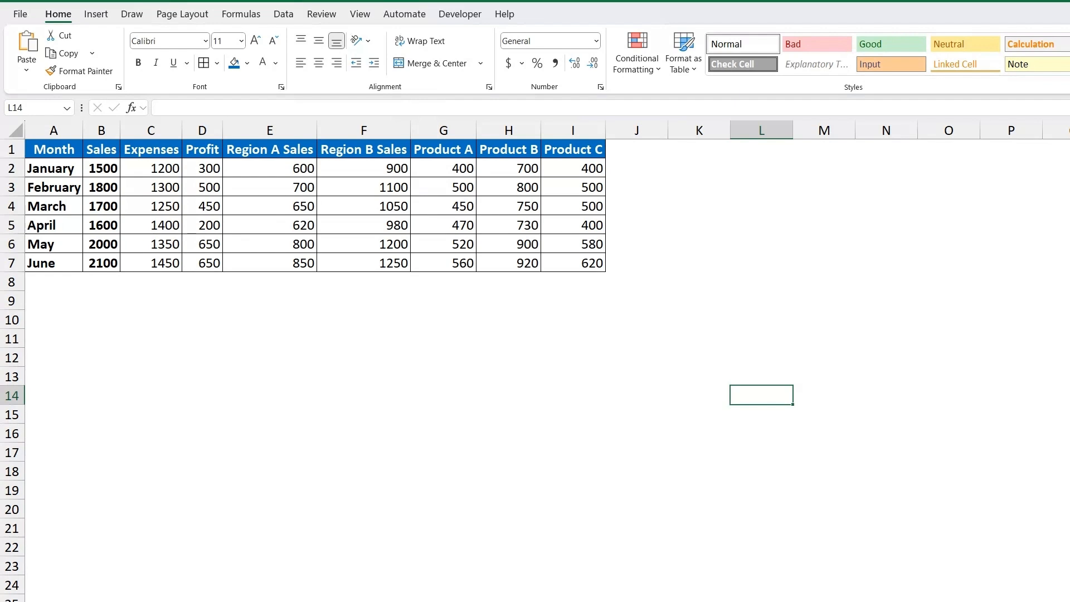
{"action": "left_click", "coordinate": [202, 376]}
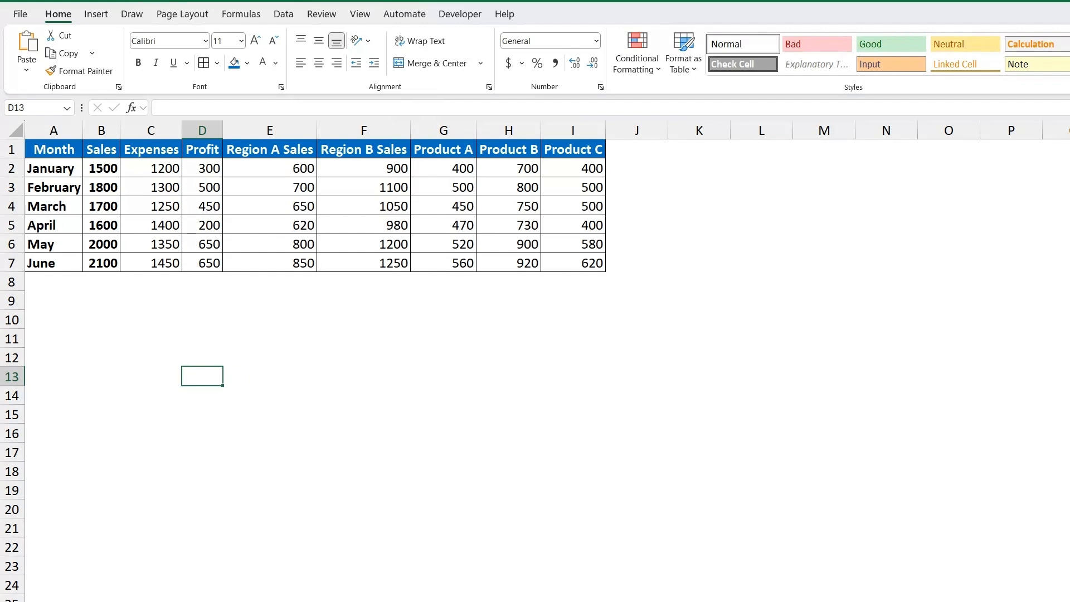
{"action": "left_click", "coordinate": [202, 320]}
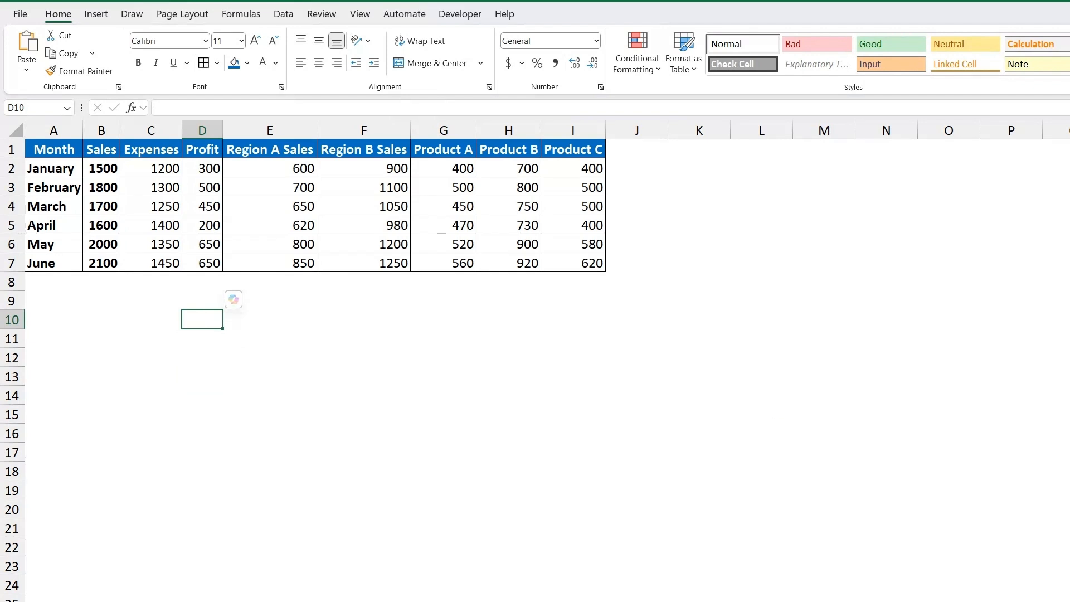
{"action": "left_click", "coordinate": [352, 285]}
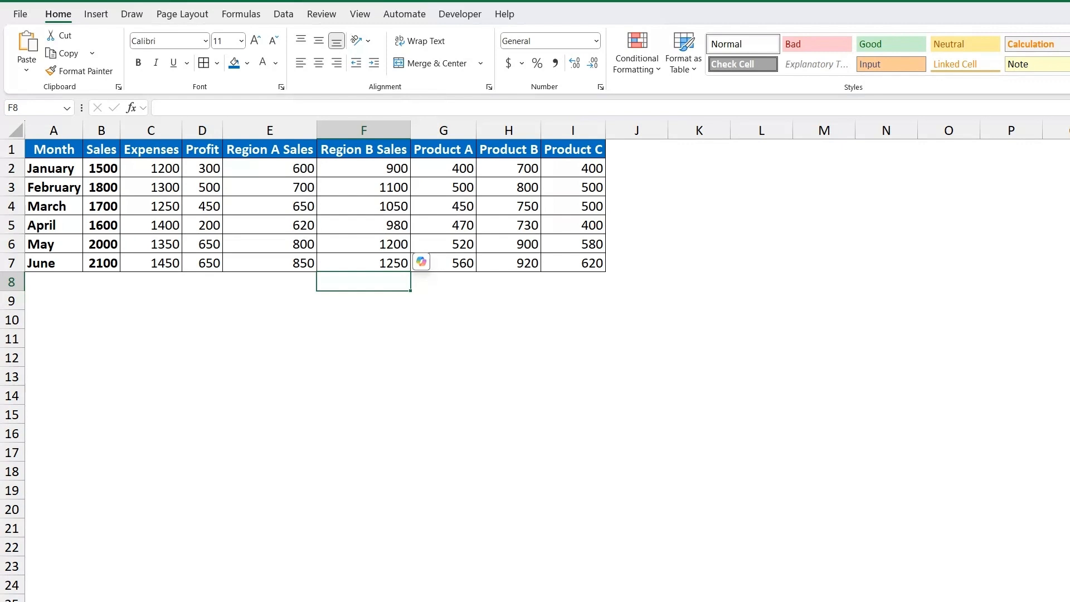
{"action": "left_click", "coordinate": [443, 169]}
{"action": "left_click", "coordinate": [574, 168]}
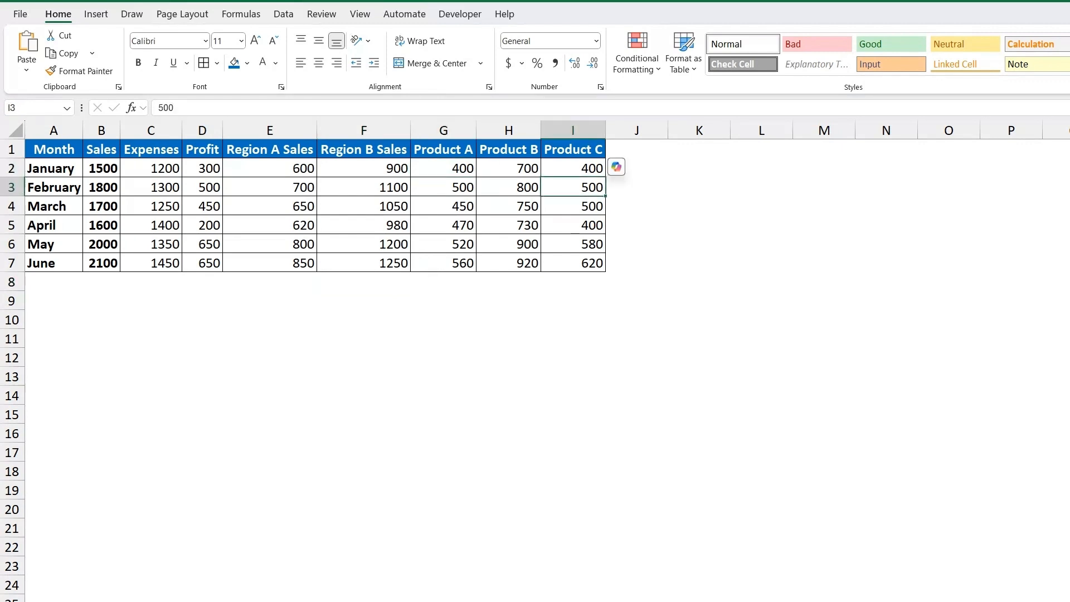
Insert a 2-D pie chart from the Product A to Product C headers and their January values (G1:I2).
{"action": "left_click_drag", "start_coordinate": [435, 154], "coordinate": [566, 170]}
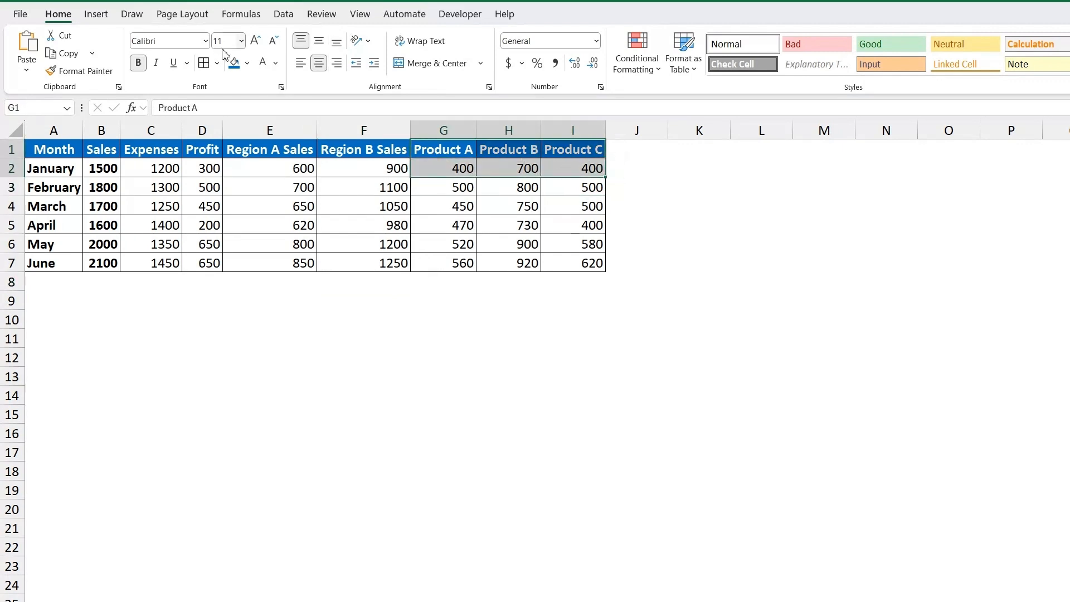
{"action": "left_click", "coordinate": [94, 16]}
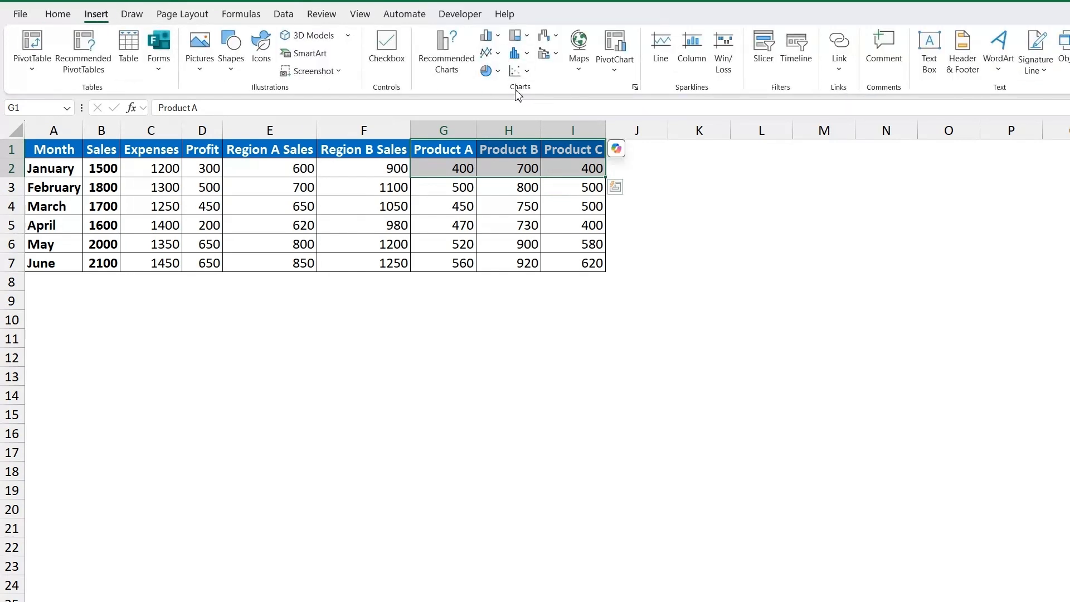
{"action": "left_click", "coordinate": [486, 76]}
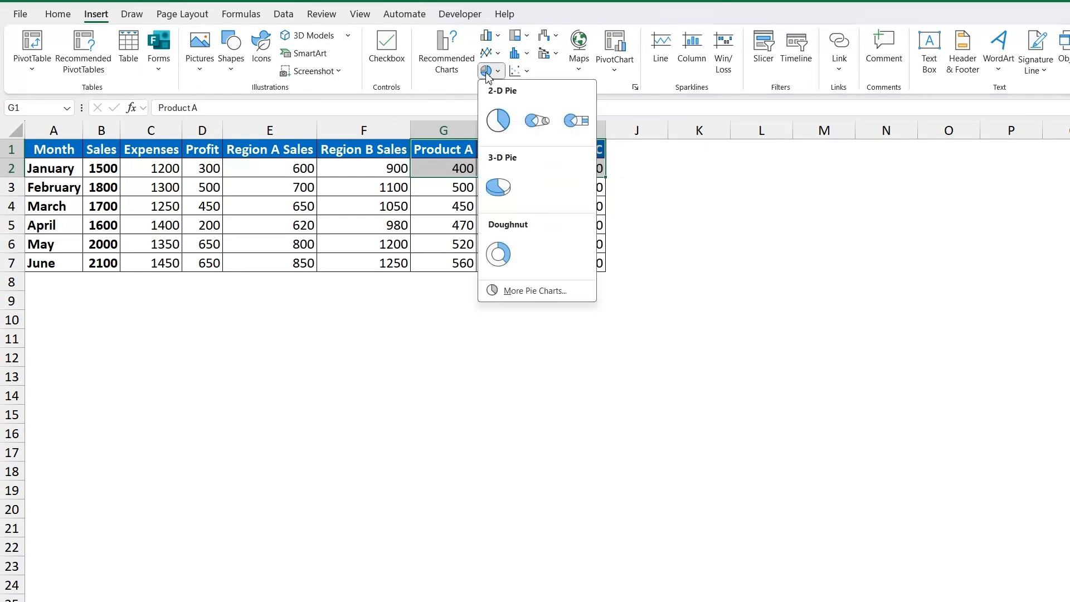
{"action": "left_click", "coordinate": [503, 120]}
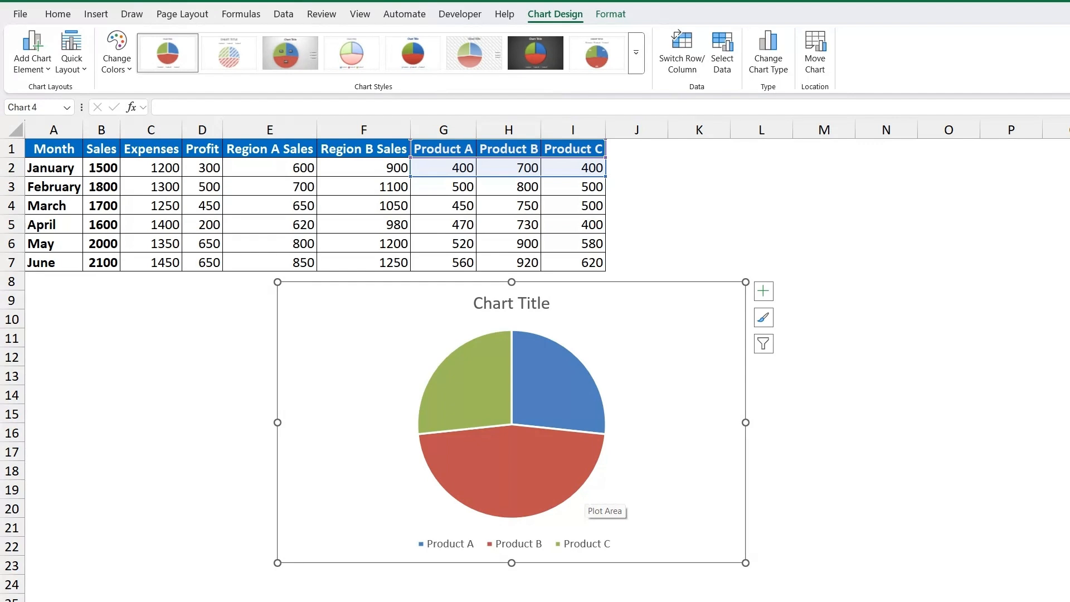
{"action": "right_click", "coordinate": [518, 460]}
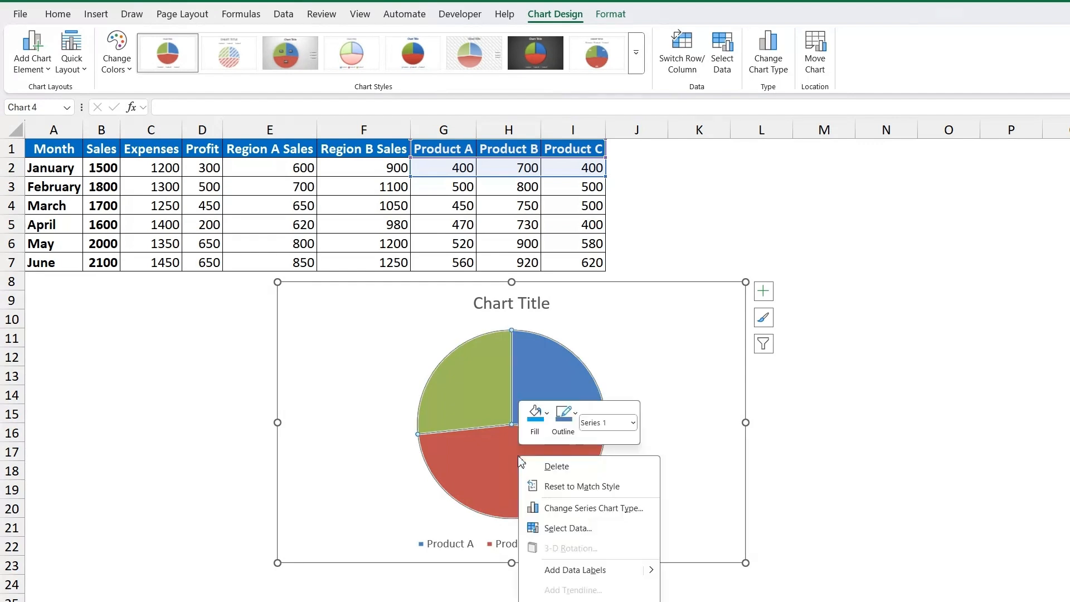
{"action": "left_click", "coordinate": [579, 570]}
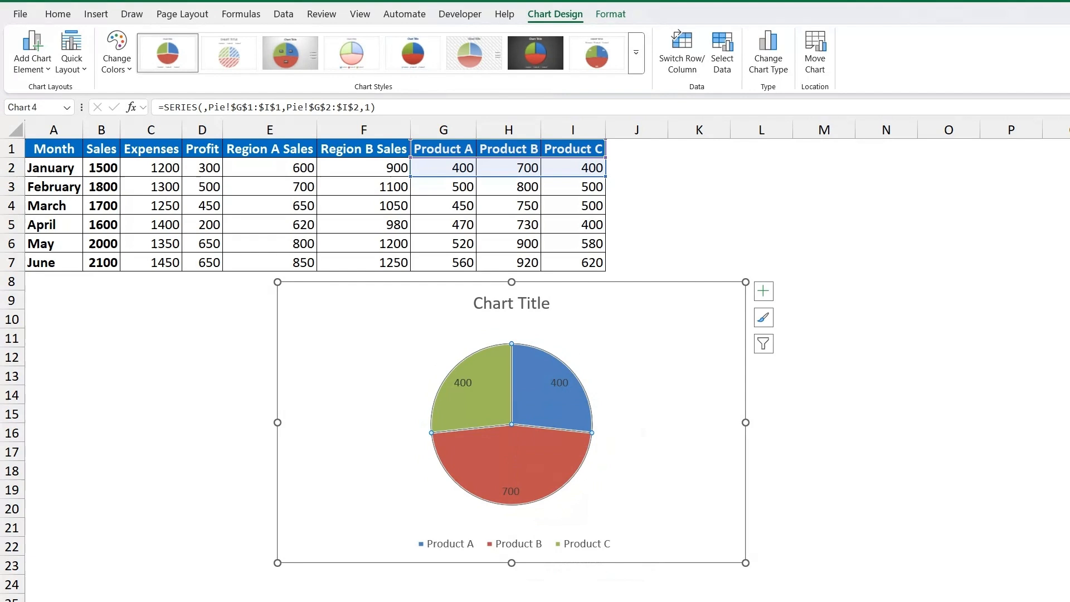
{"action": "right_click", "coordinate": [509, 492]}
{"action": "key", "text": "Escape"}
{"action": "key", "text": "Escape"}
{"action": "left_click", "coordinate": [523, 495]}
{"action": "right_click", "coordinate": [513, 495]}
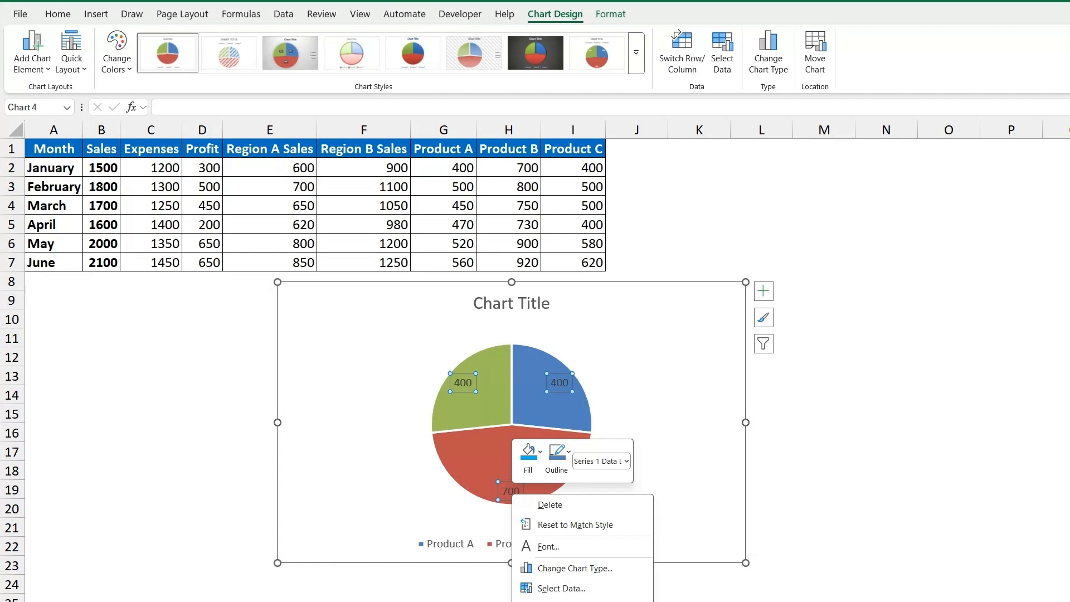
{"action": "key", "text": "Escape"}
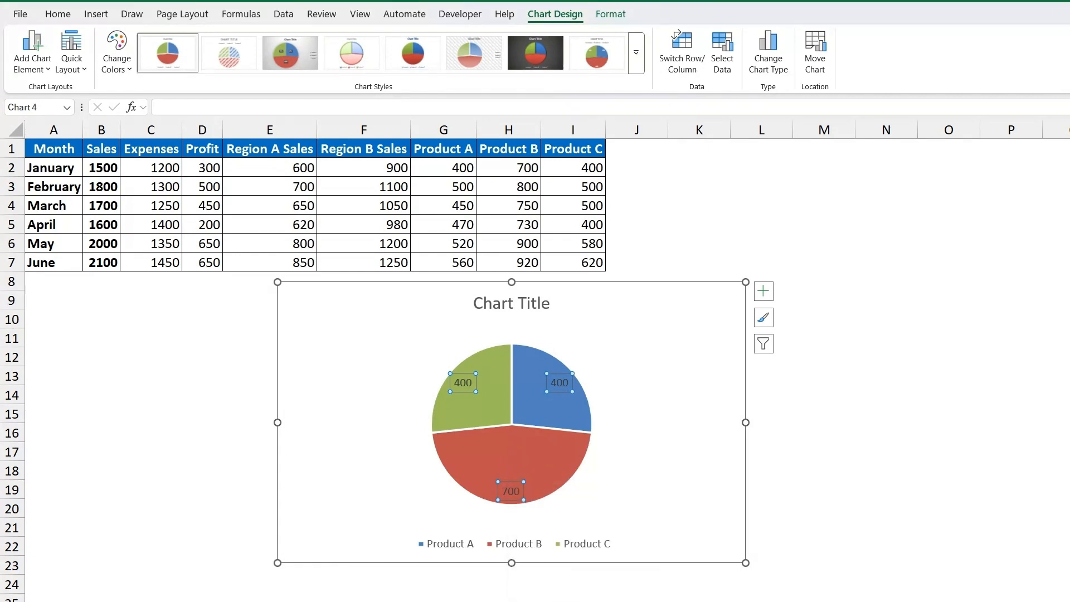
{"action": "key", "text": "Delete"}
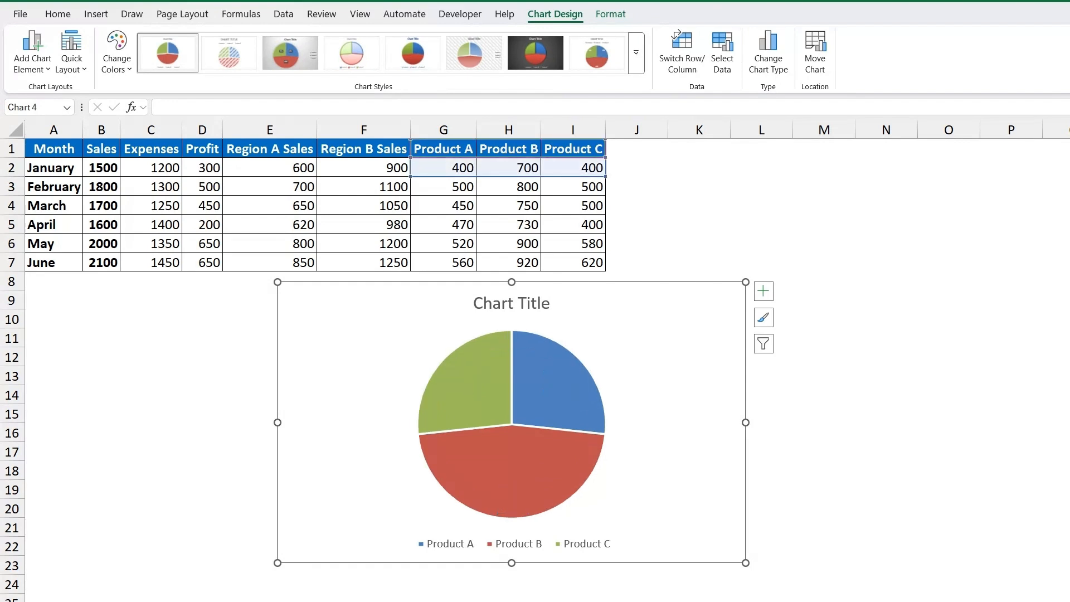
{"action": "left_click", "coordinate": [533, 455]}
{"action": "right_click", "coordinate": [523, 463]}
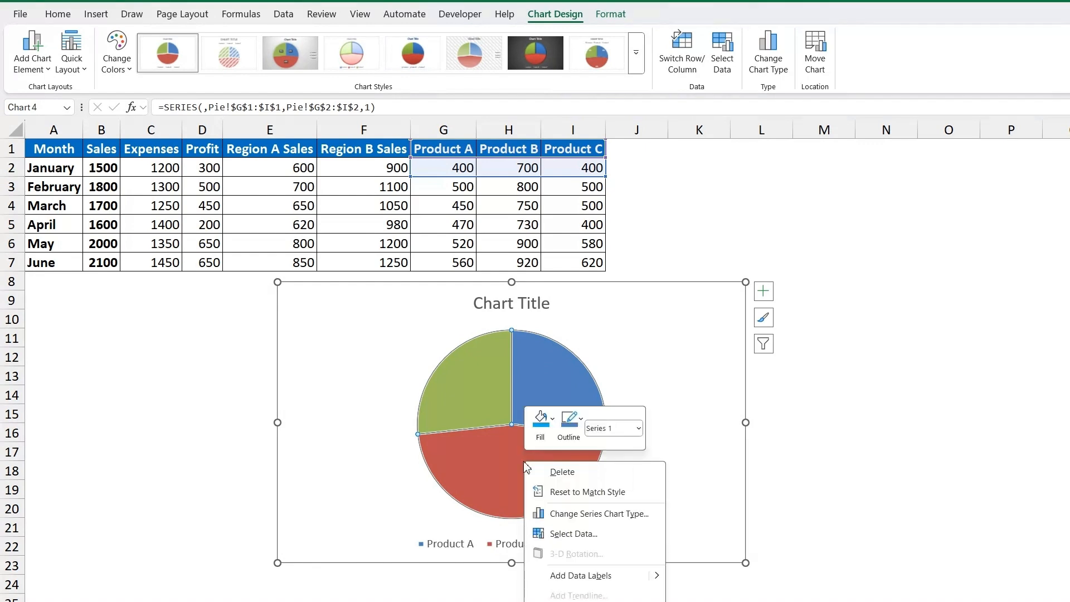
{"action": "key", "text": "Escape"}
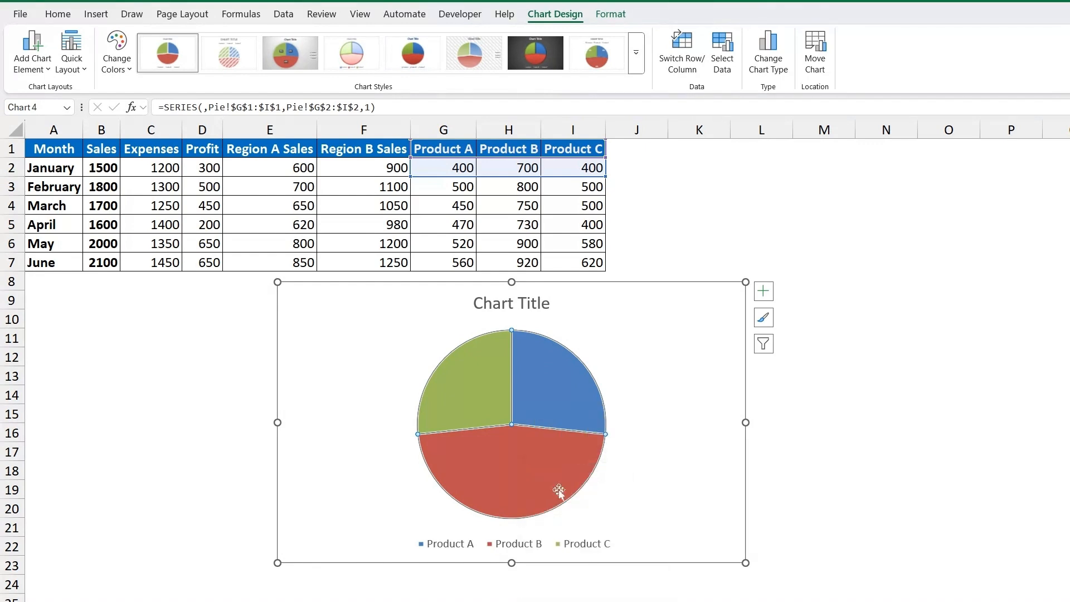
Add data labels to the pie chart and set them to show percentages instead of values.
{"action": "right_click", "coordinate": [537, 452]}
{"action": "left_click", "coordinate": [593, 566]}
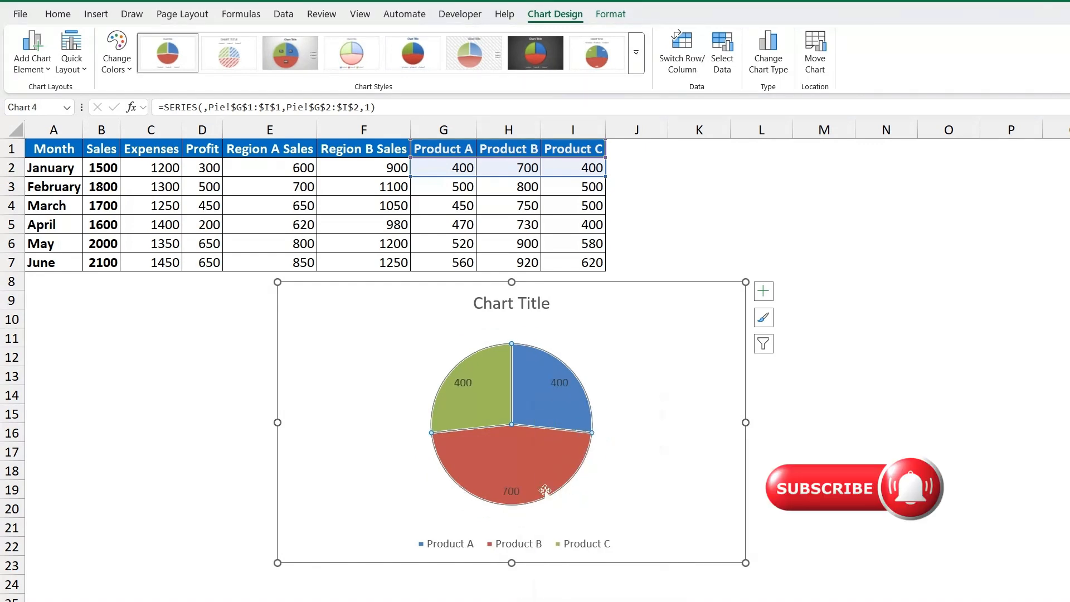
{"action": "right_click", "coordinate": [515, 493]}
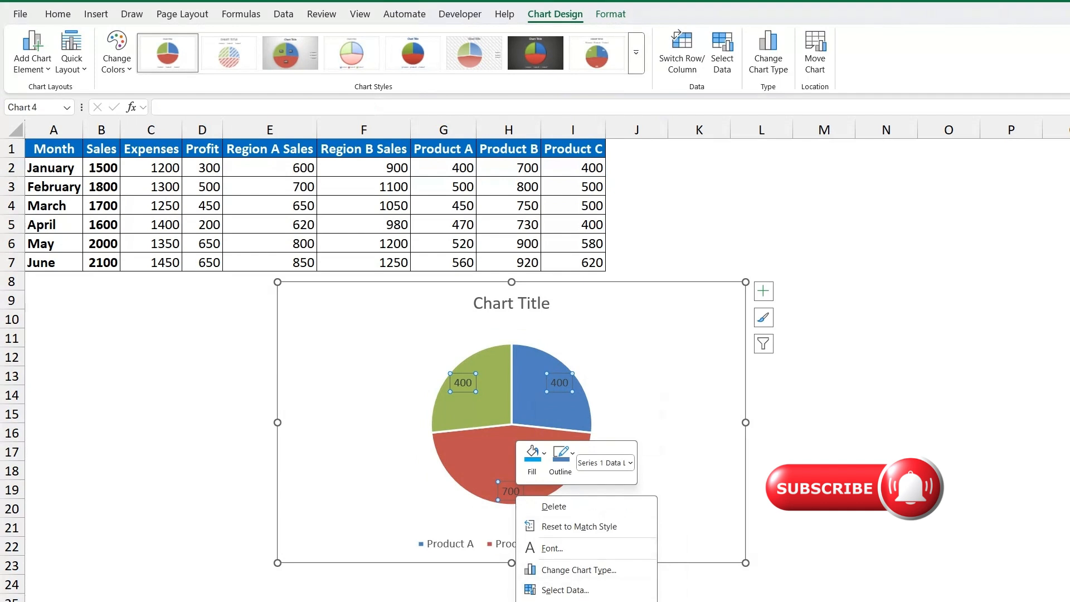
{"action": "key", "text": "Escape"}
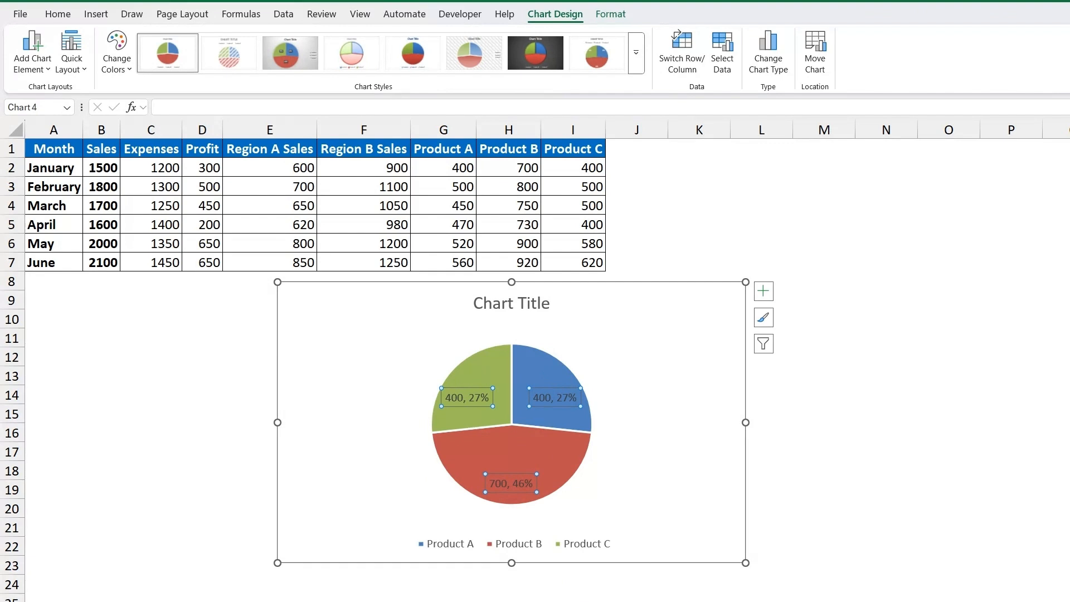
{"action": "key", "text": "Escape"}
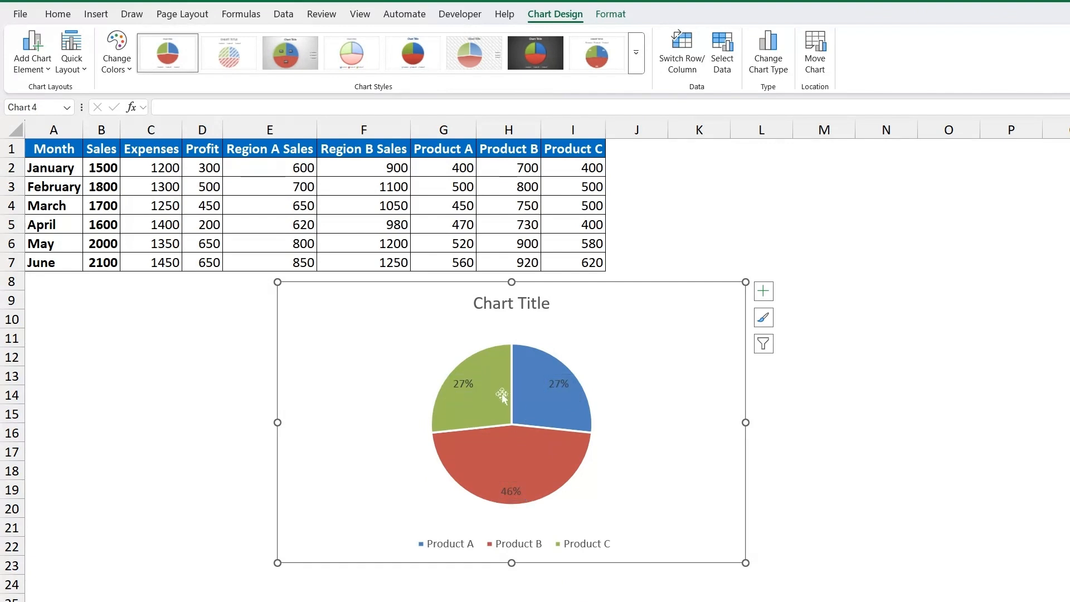
Move the Product C and Product A percentage labels slightly inward toward the pie's centre.
{"action": "left_click", "coordinate": [467, 384]}
{"action": "left_click_drag", "start_coordinate": [465, 385], "coordinate": [471, 388]}
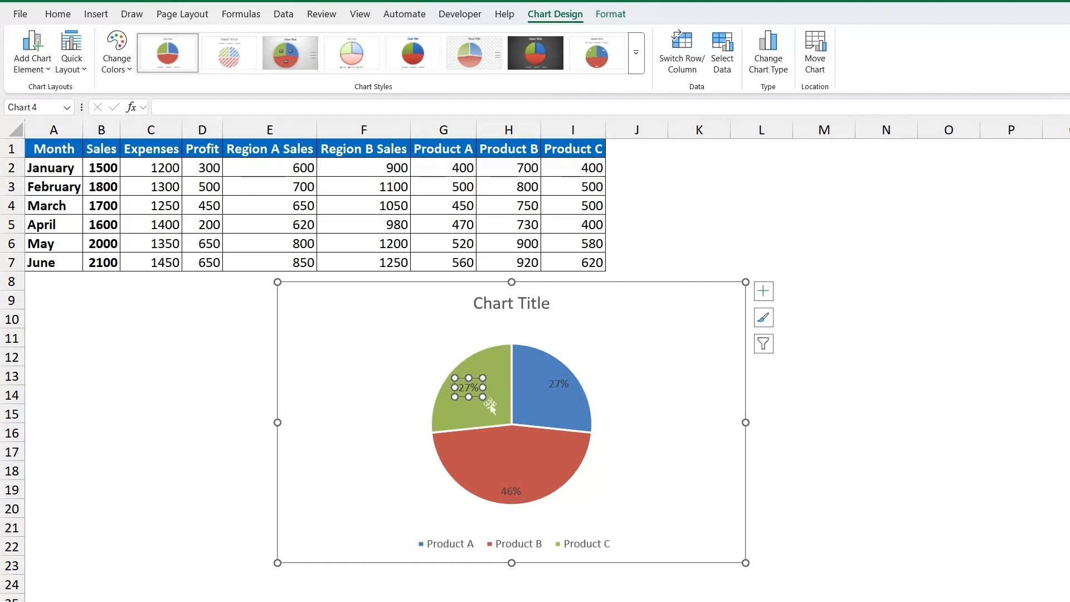
{"action": "left_click", "coordinate": [560, 385]}
{"action": "left_click", "coordinate": [553, 423]}
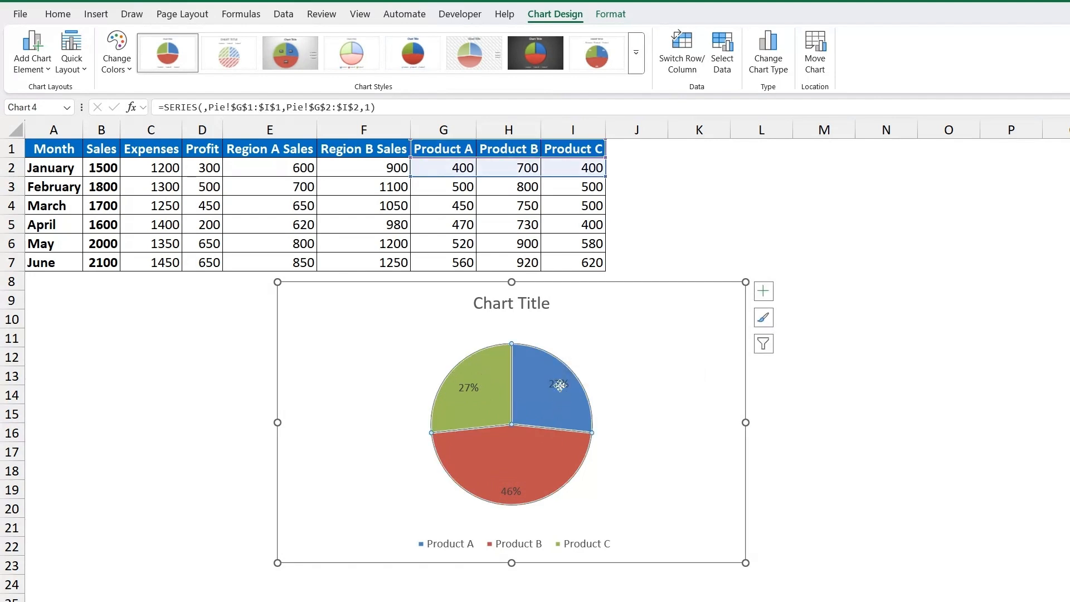
{"action": "left_click", "coordinate": [561, 386]}
{"action": "left_click_drag", "start_coordinate": [562, 387], "coordinate": [553, 394]}
Move the Product B percentage label upward toward the middle of its slice.
{"action": "left_click", "coordinate": [522, 491]}
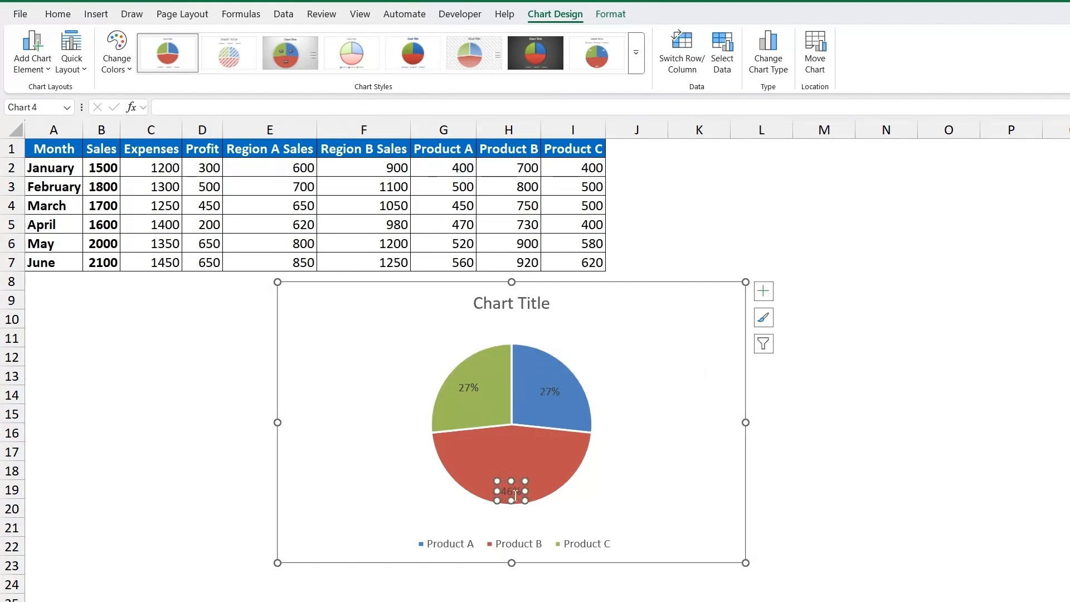
{"action": "left_click", "coordinate": [514, 492]}
{"action": "left_click", "coordinate": [530, 458]}
{"action": "left_click", "coordinate": [520, 497]}
{"action": "left_click_drag", "start_coordinate": [520, 500], "coordinate": [521, 476]}
Pull the Product B slice slightly out of the pie to separate it from the other slices.
{"action": "left_click", "coordinate": [547, 457]}
{"action": "left_click", "coordinate": [547, 457]}
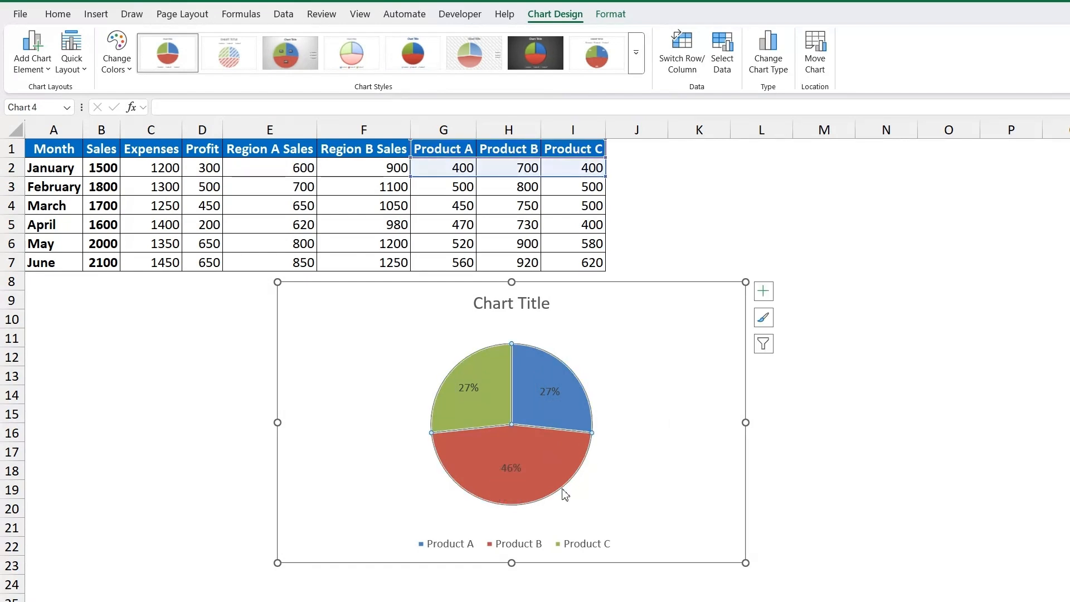
{"action": "left_click", "coordinate": [546, 452]}
{"action": "left_click_drag", "start_coordinate": [546, 452], "coordinate": [557, 469]}
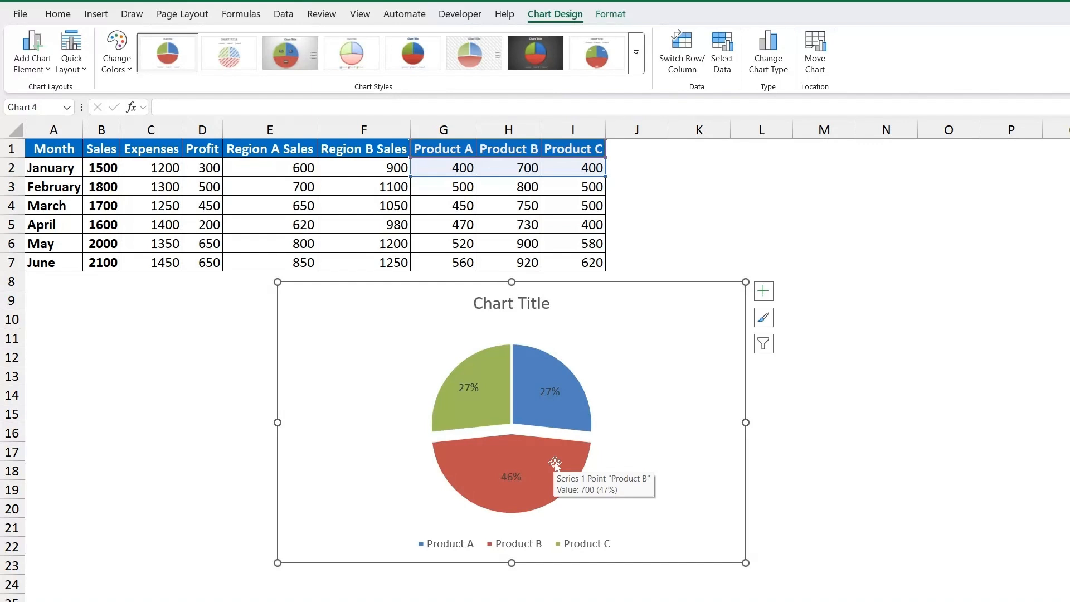
Replace the chart title with "Product Sales Breakdown-Jan".
{"action": "left_click", "coordinate": [508, 304]}
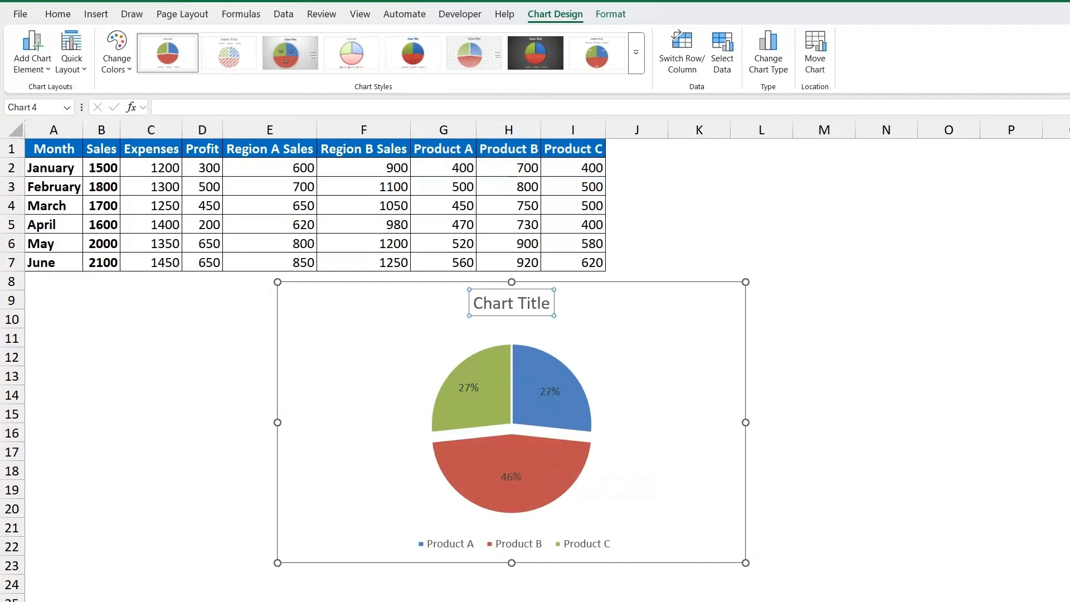
{"action": "left_click", "coordinate": [508, 304]}
{"action": "double_click", "coordinate": [508, 302]}
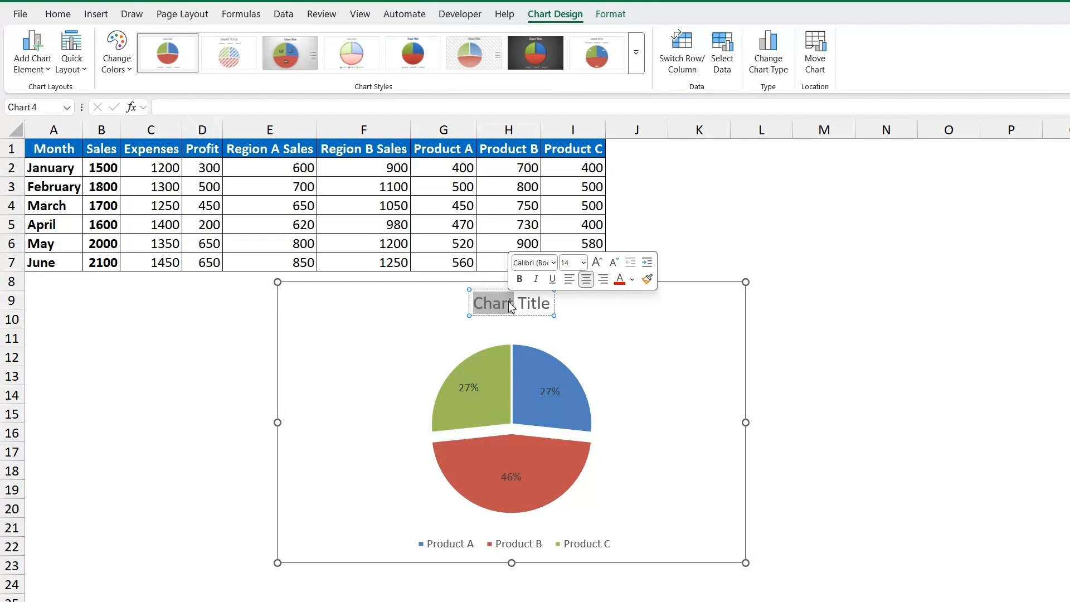
{"action": "key", "text": "Escape"}
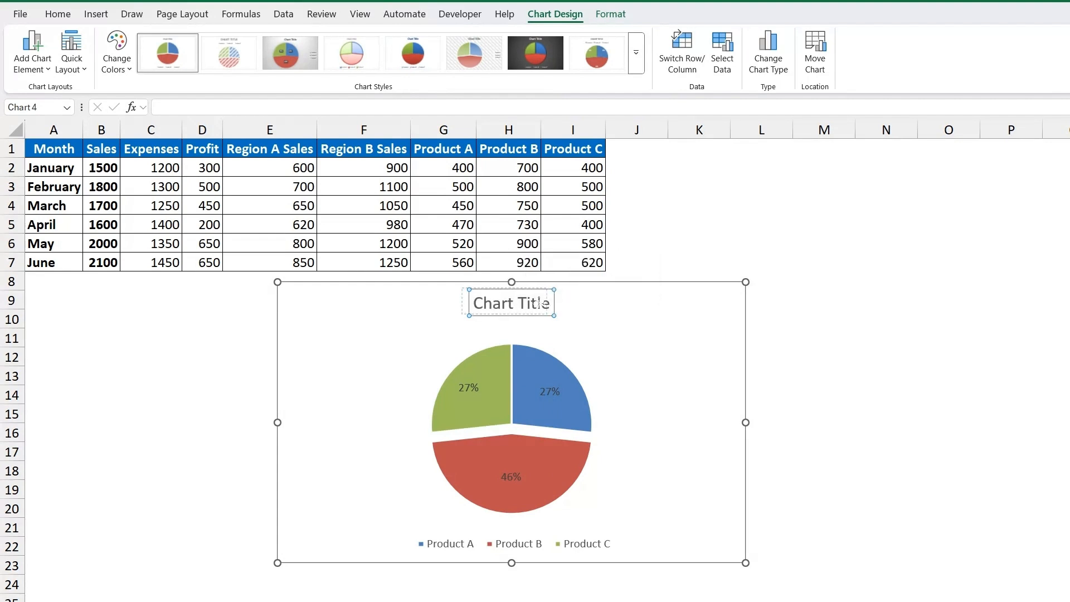
{"action": "triple_click", "coordinate": [512, 304]}
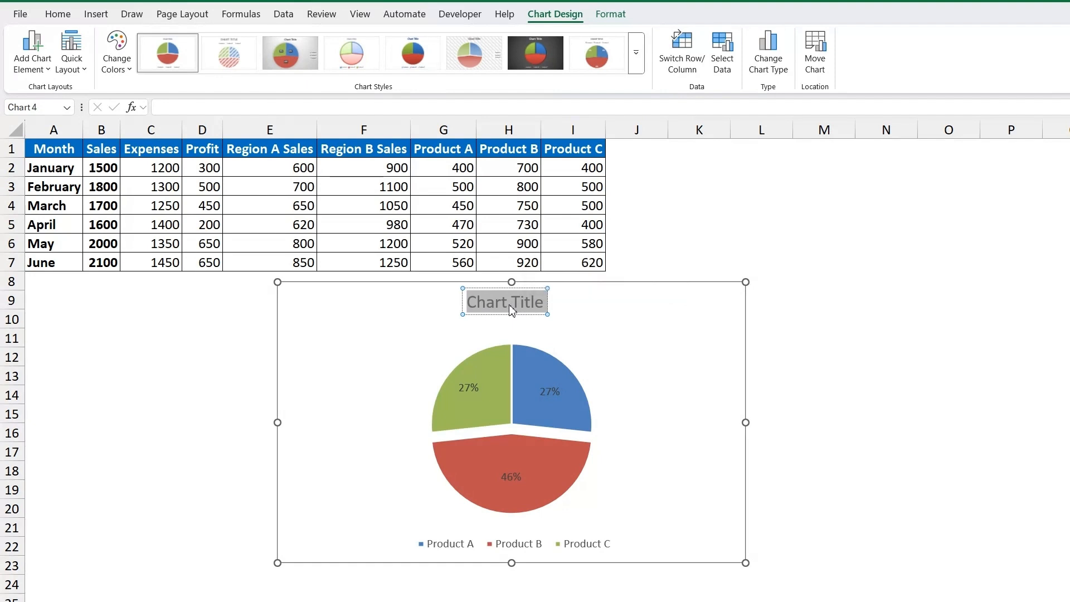
{"action": "type", "text": "Product Sal"}
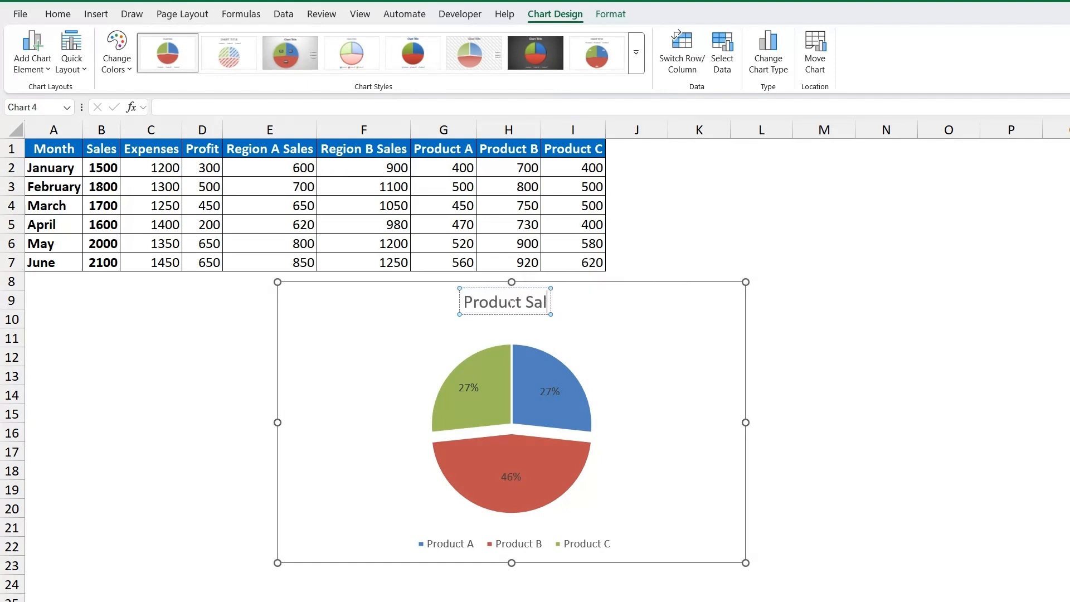
{"action": "type", "text": "es B"}
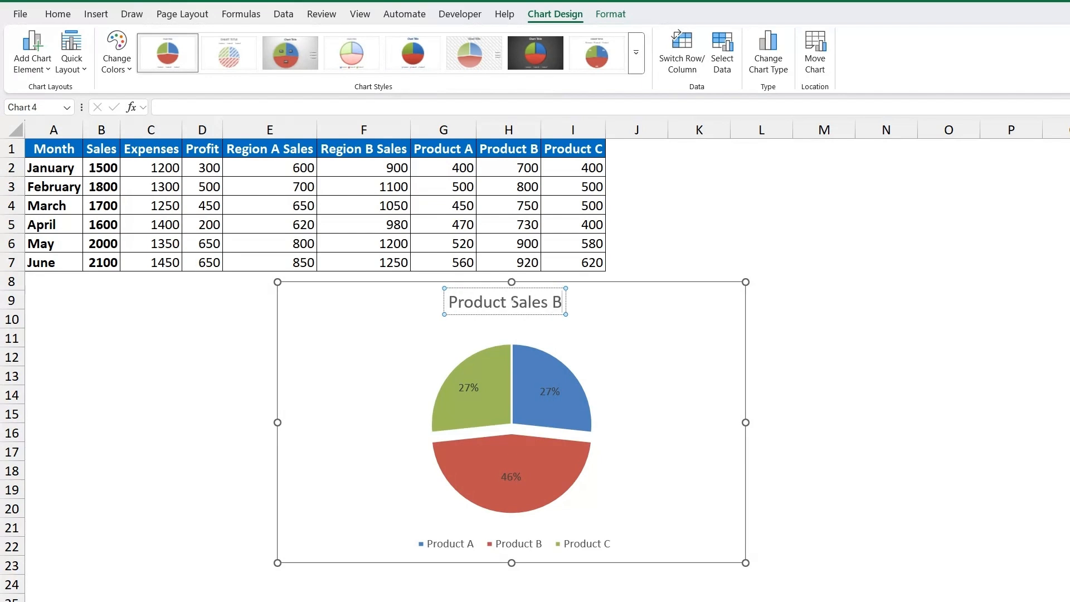
{"action": "type", "text": "reakdo"}
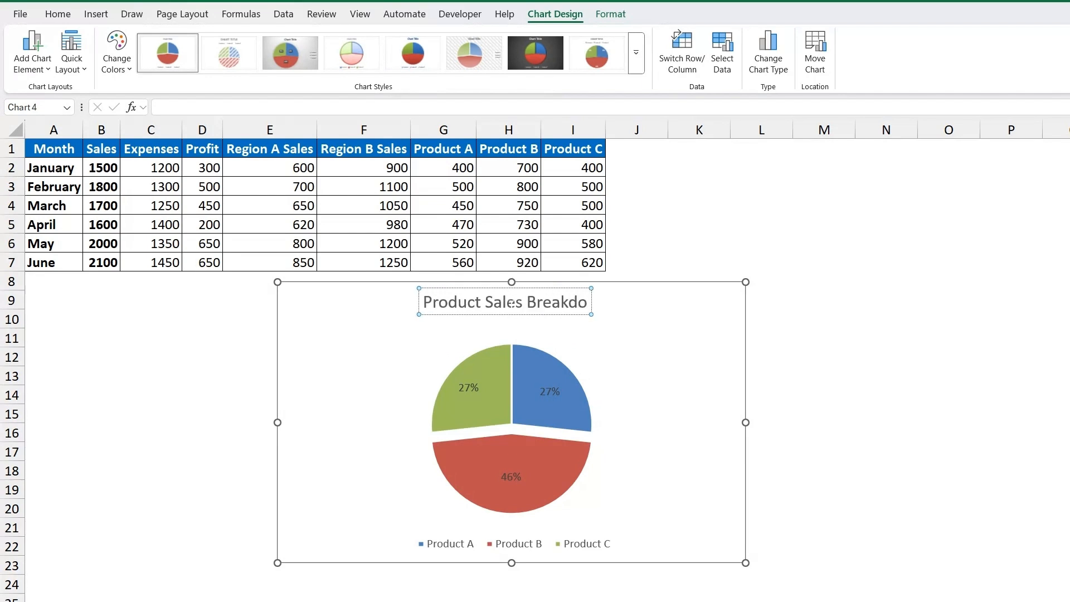
{"action": "type", "text": "wn-Jan"}
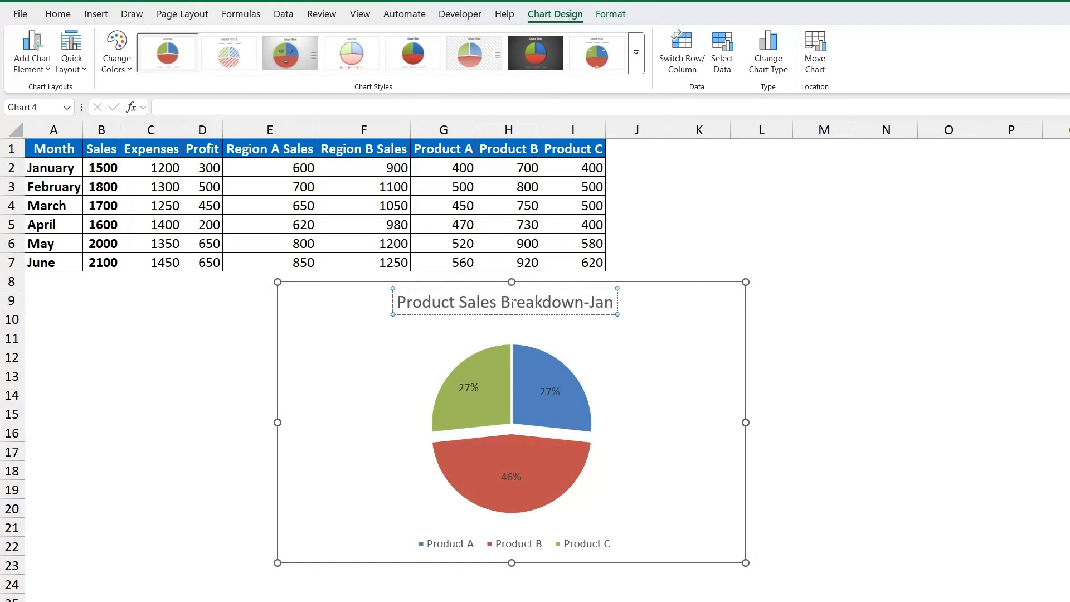
{"action": "left_click", "coordinate": [642, 440]}
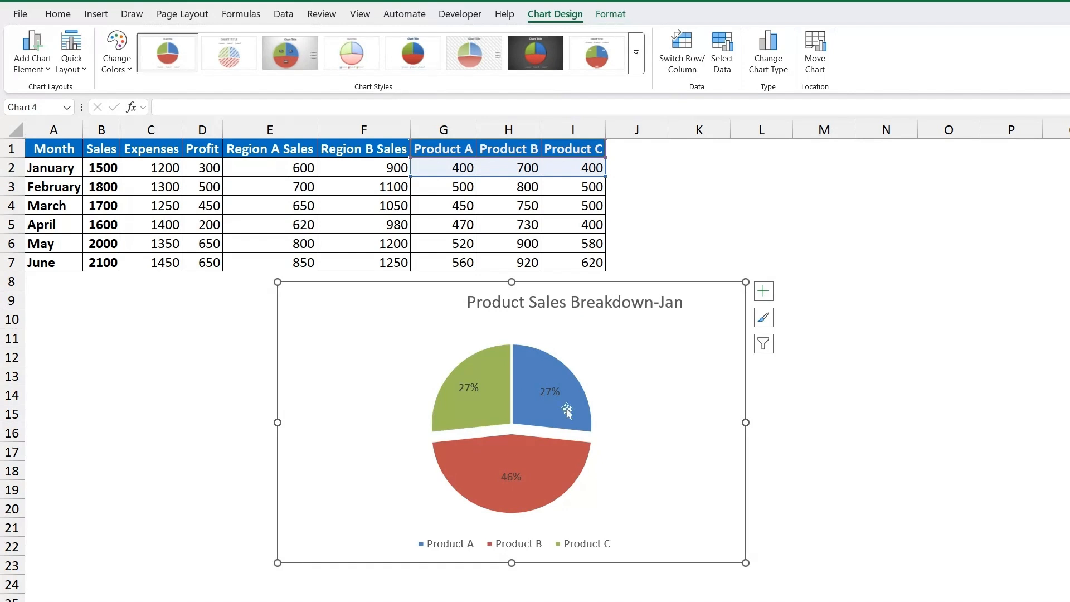
{"action": "left_click", "coordinate": [951, 375]}
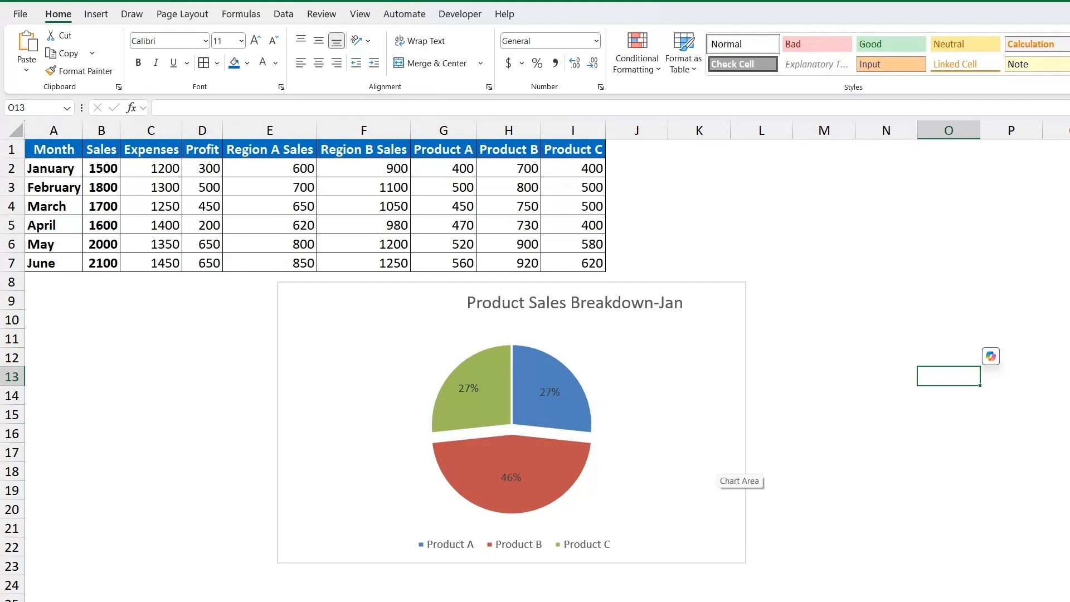
{"action": "left_click", "coordinate": [526, 247]}
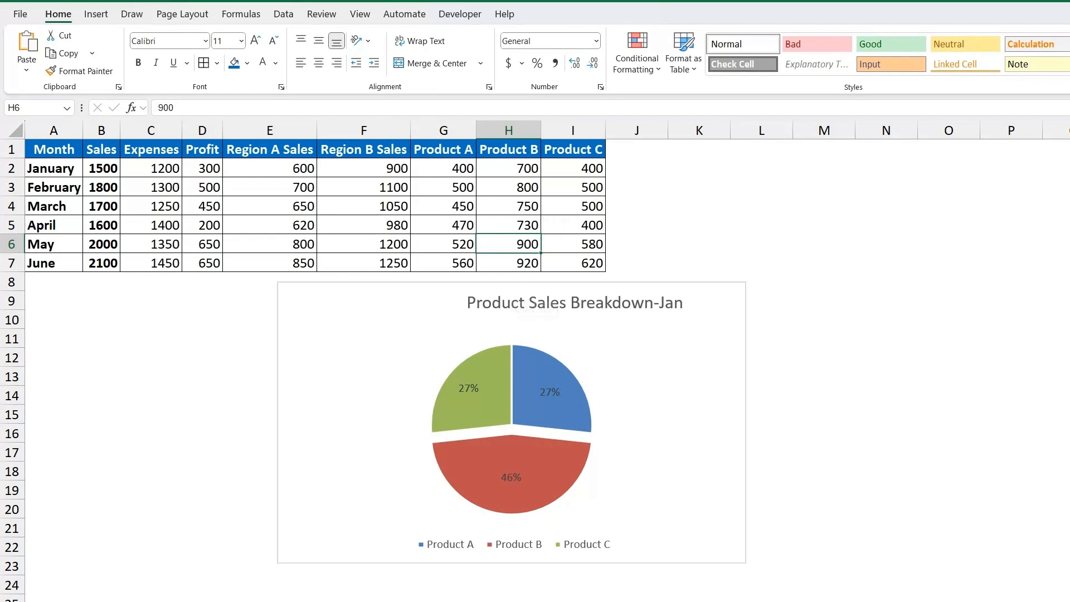
{"action": "left_click", "coordinate": [761, 225]}
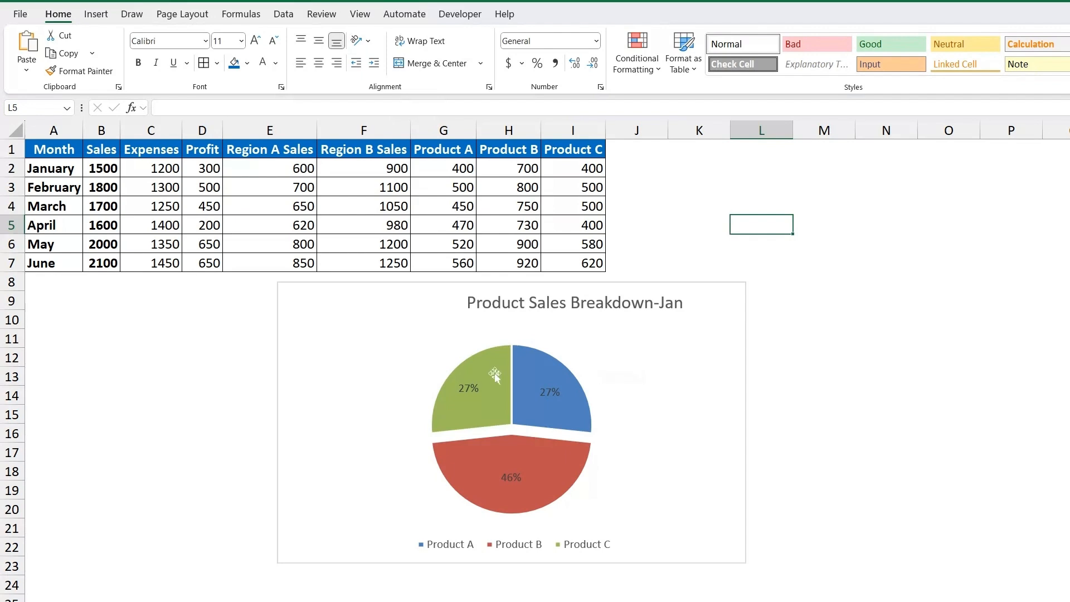
{"action": "mouse_move", "coordinate": [480, 373]}
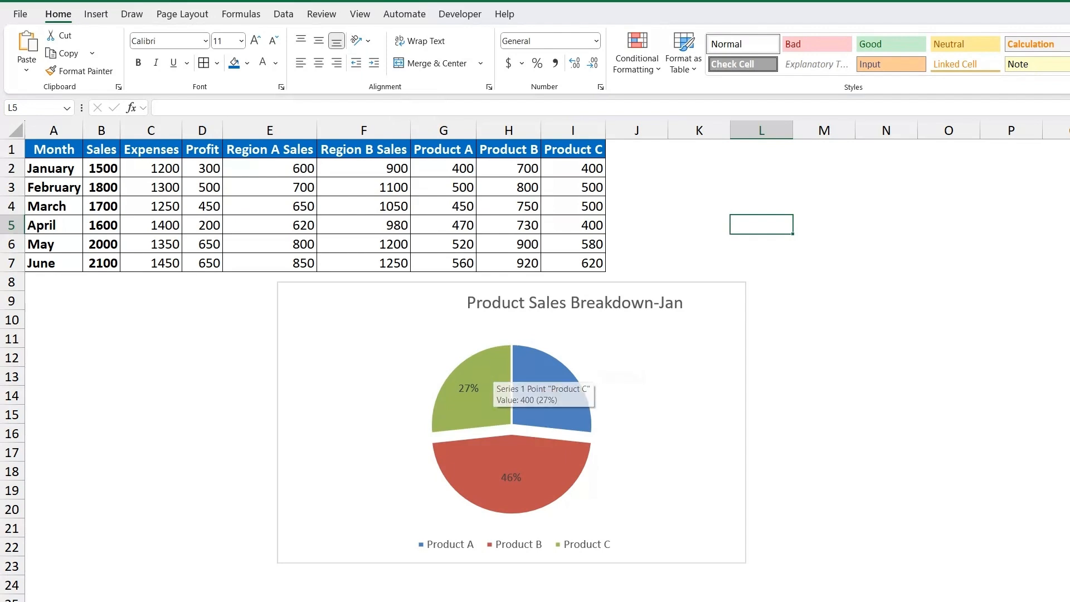
{"action": "left_click", "coordinate": [531, 455]}
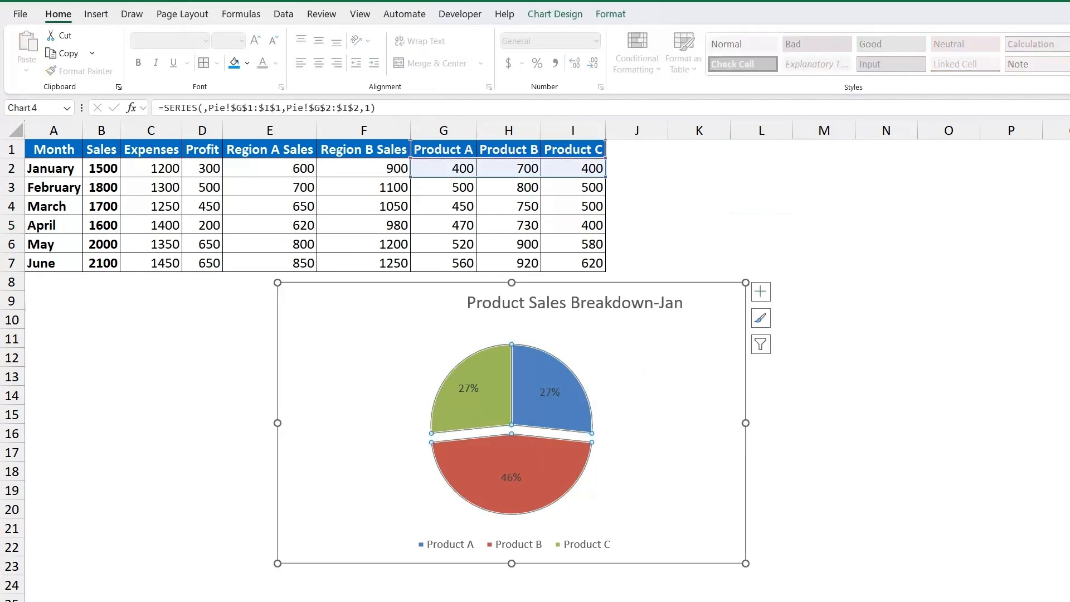
{"action": "key", "text": "Delete"}
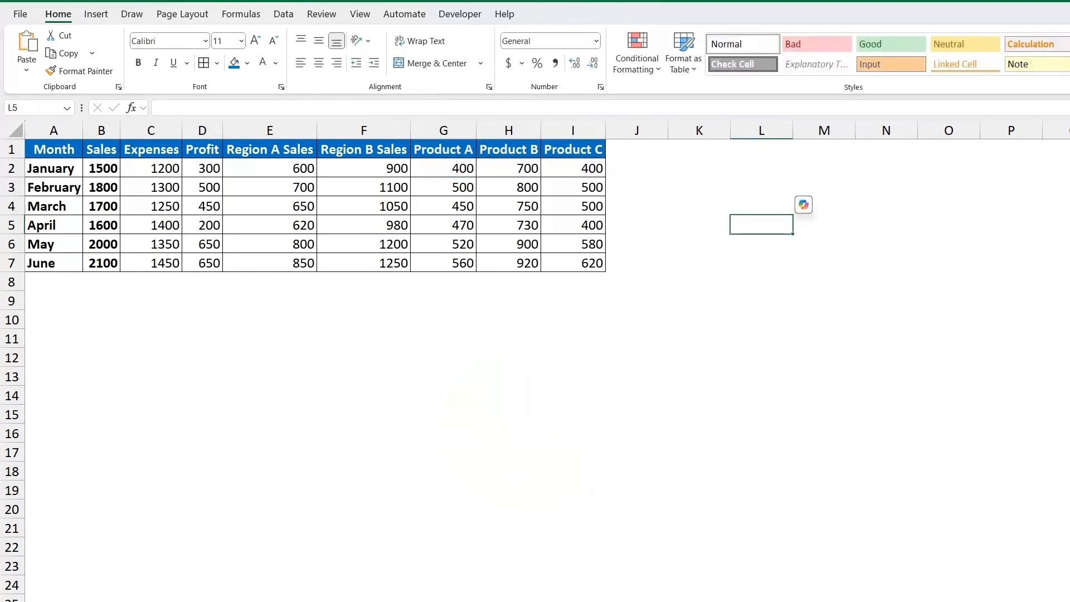
{"action": "key", "text": "ctrl+z"}
{"action": "left_click", "coordinate": [251, 433]}
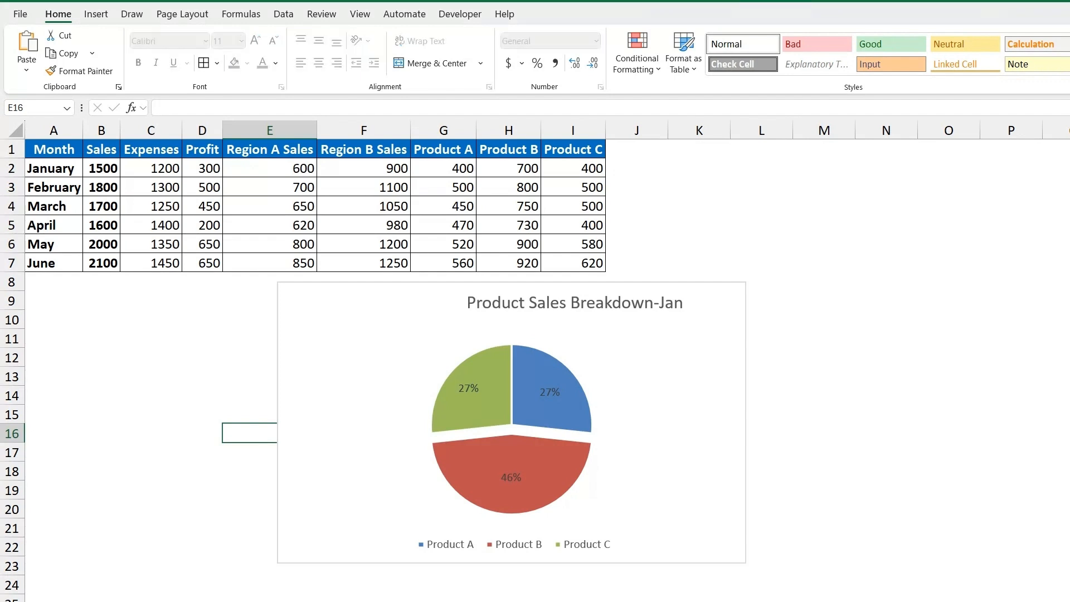
Delete the January product sales pie chart from the sheet.
{"action": "left_click", "coordinate": [327, 413]}
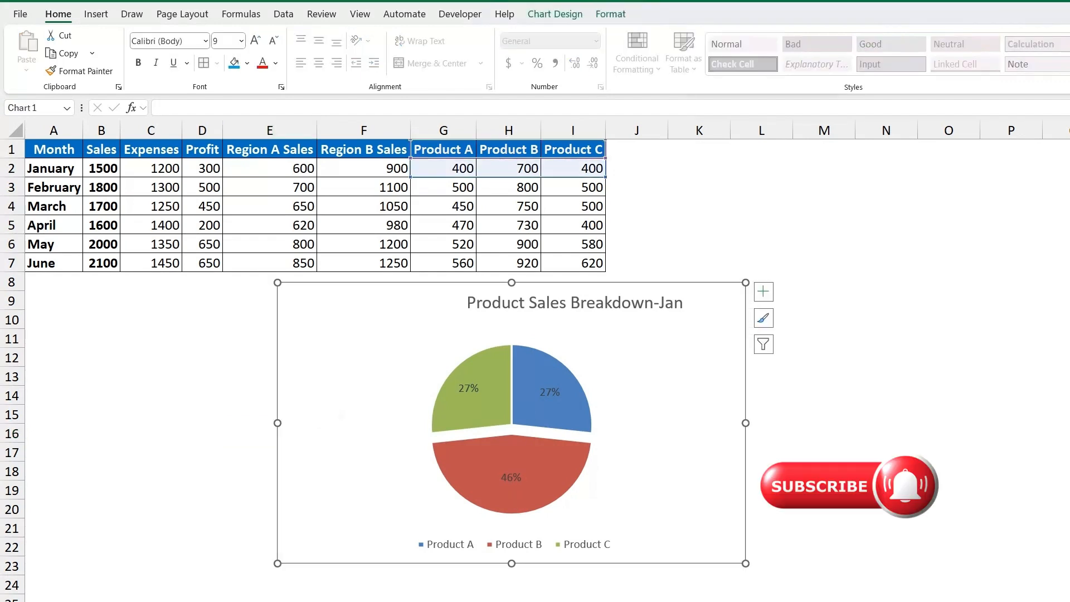
{"action": "key", "text": "Delete"}
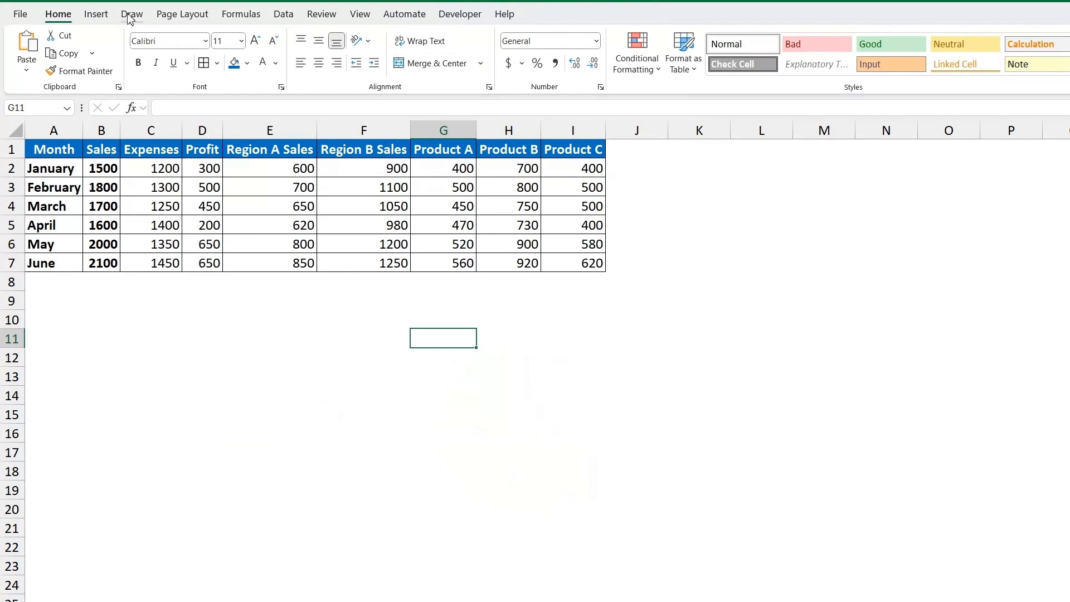
{"action": "left_click", "coordinate": [102, 16]}
{"action": "left_click", "coordinate": [498, 71]}
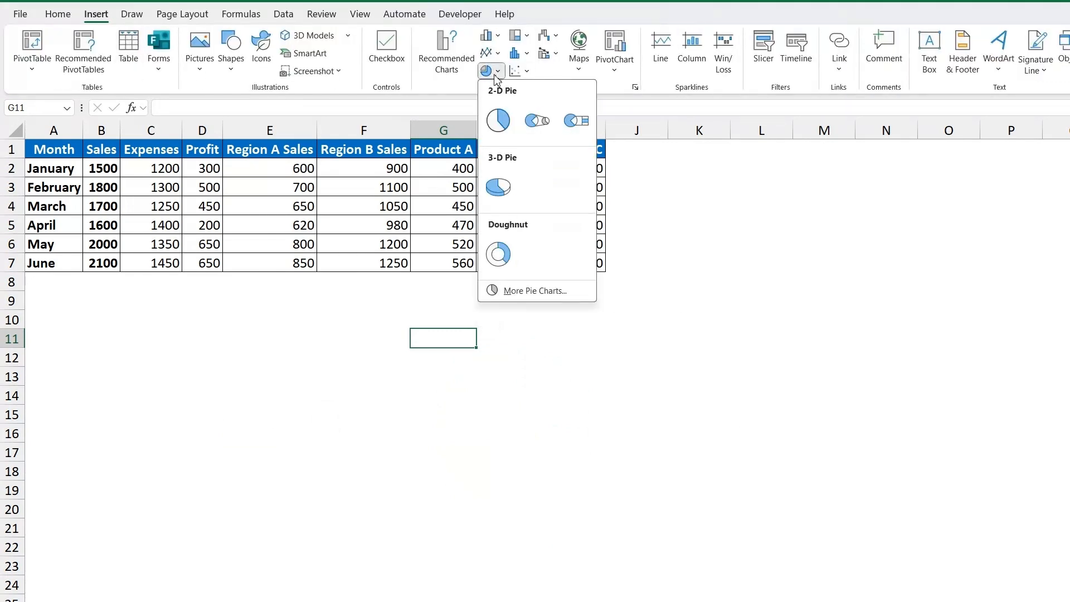
{"action": "left_click", "coordinate": [498, 256]}
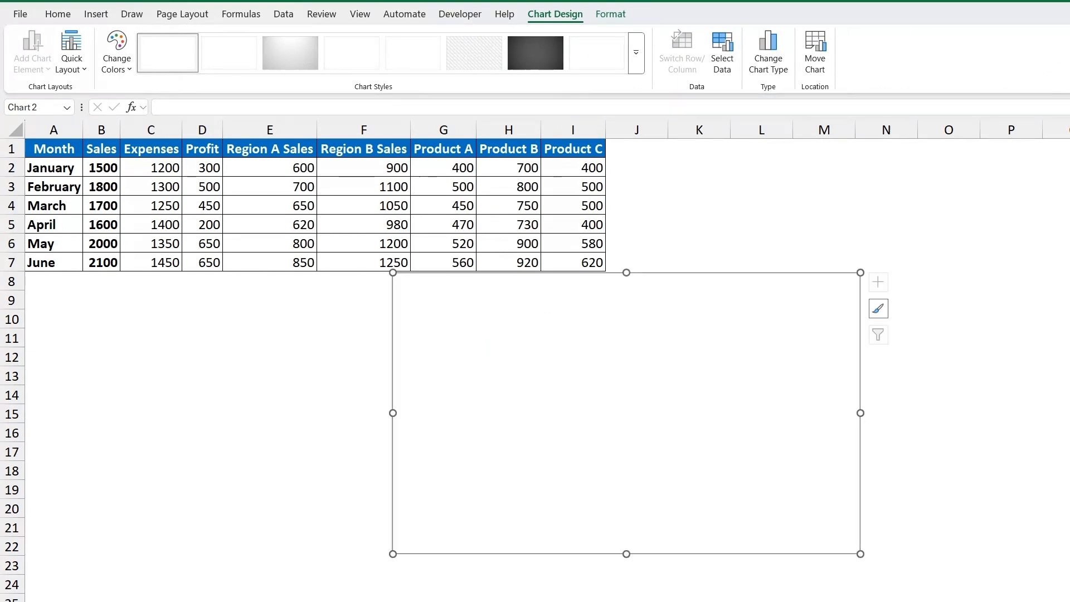
{"action": "key", "text": "Delete"}
Insert a doughnut chart from the Product A to C headers and January values (G1:I2) and place it just below the table.
{"action": "left_click_drag", "start_coordinate": [445, 155], "coordinate": [574, 171]}
{"action": "left_click", "coordinate": [97, 15]}
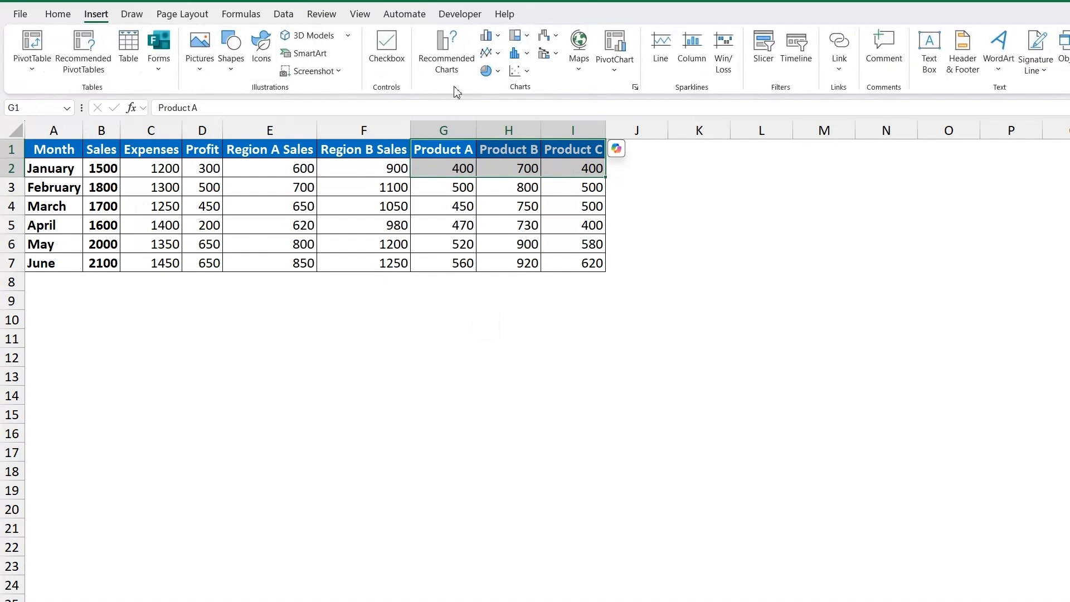
{"action": "left_click", "coordinate": [486, 71]}
{"action": "left_click", "coordinate": [498, 254]}
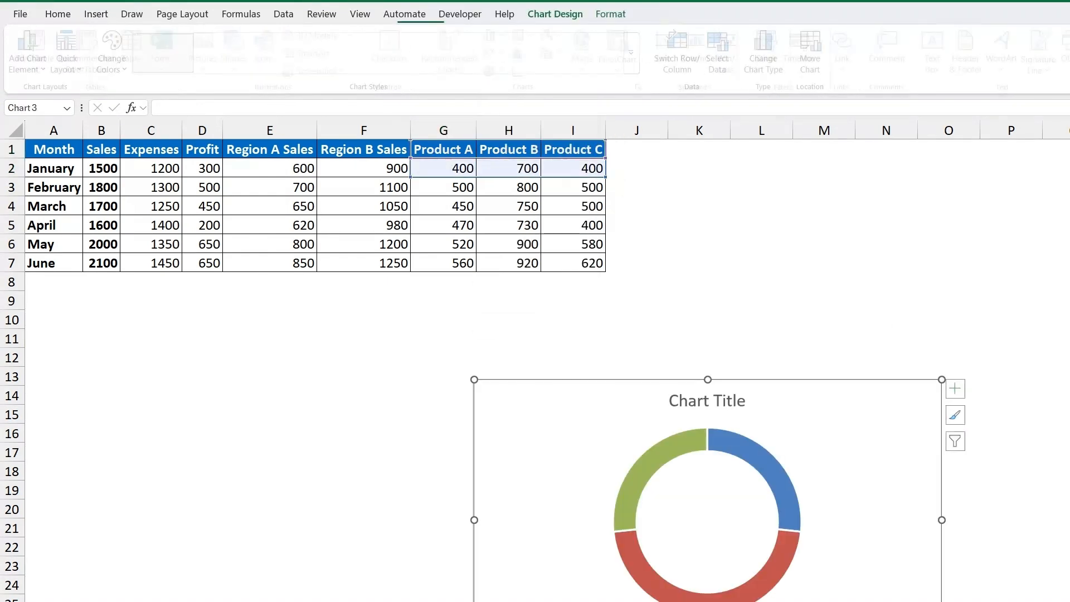
{"action": "left_click_drag", "start_coordinate": [713, 390], "coordinate": [559, 296]}
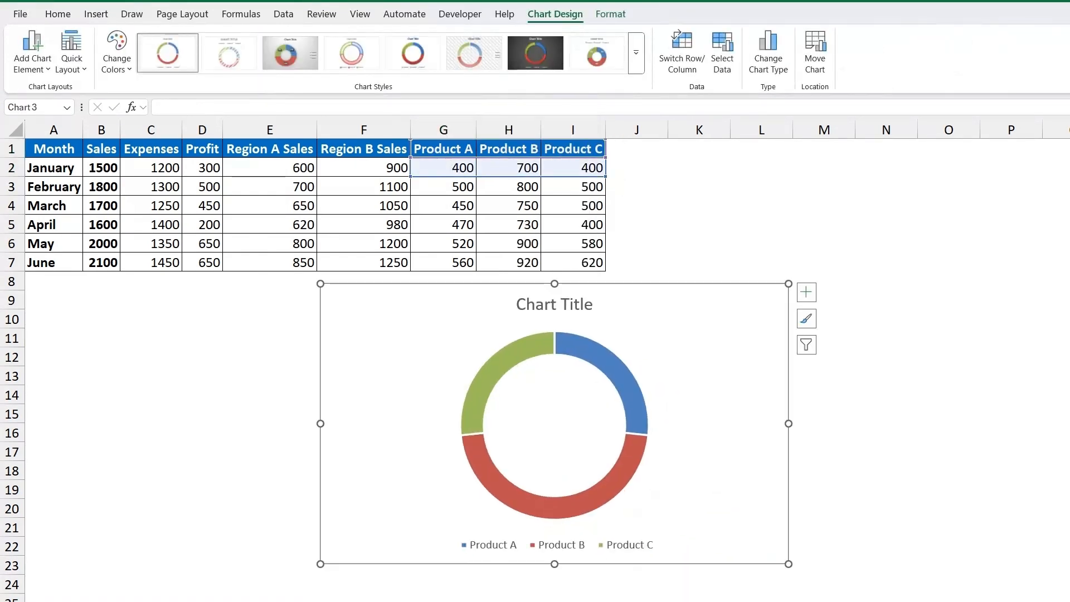
{"action": "left_click", "coordinate": [483, 379]}
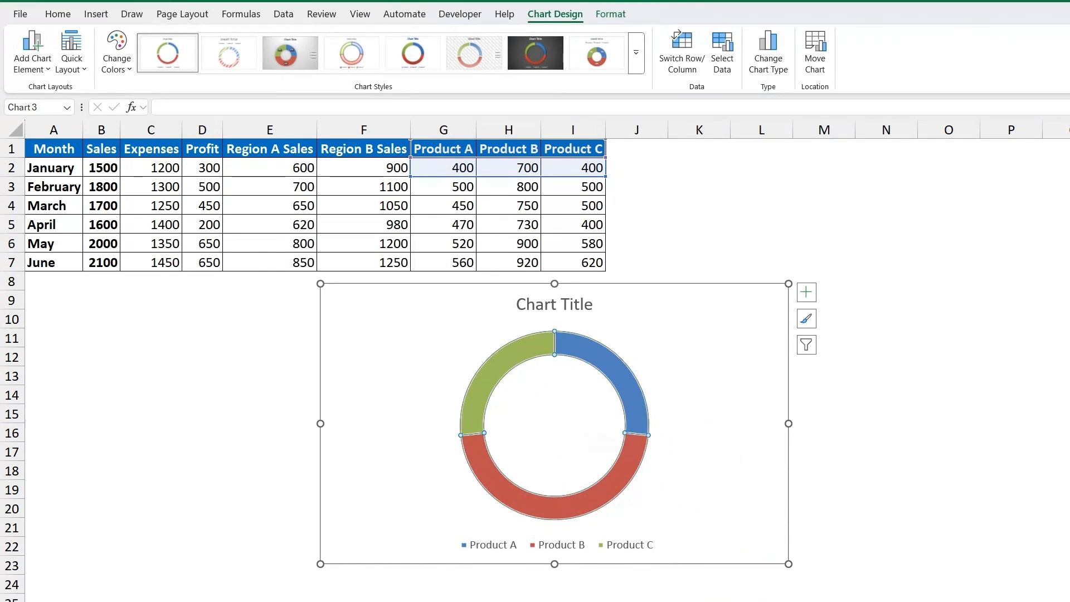
{"action": "left_click", "coordinate": [553, 304]}
{"action": "left_click", "coordinate": [553, 401]}
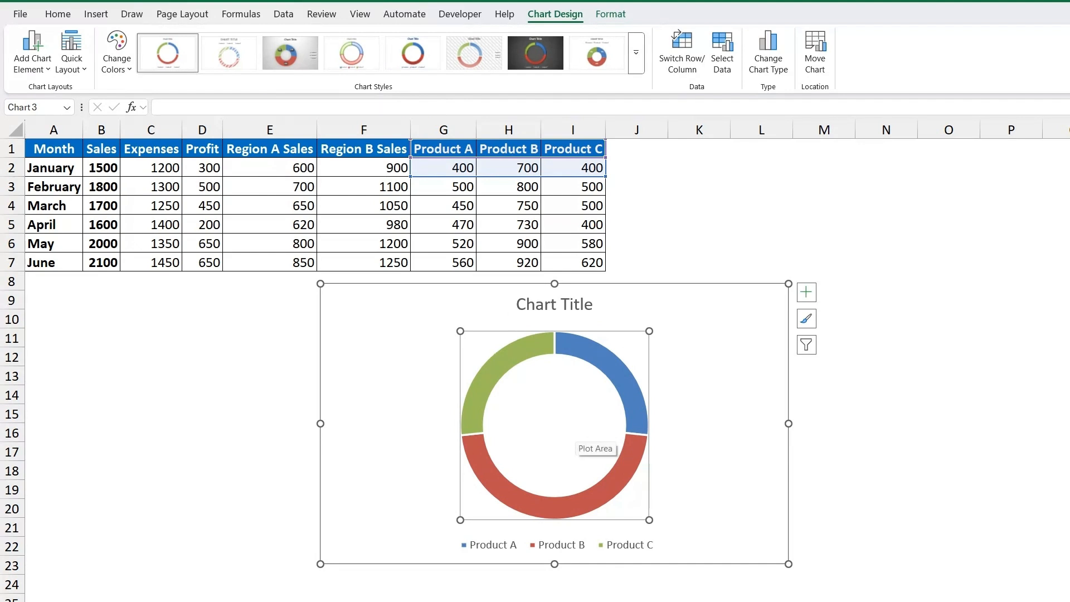
Replace the doughnut chart's title with "Product Sales Breakdown" and put "Jan" on a second line.
{"action": "left_click", "coordinate": [538, 306]}
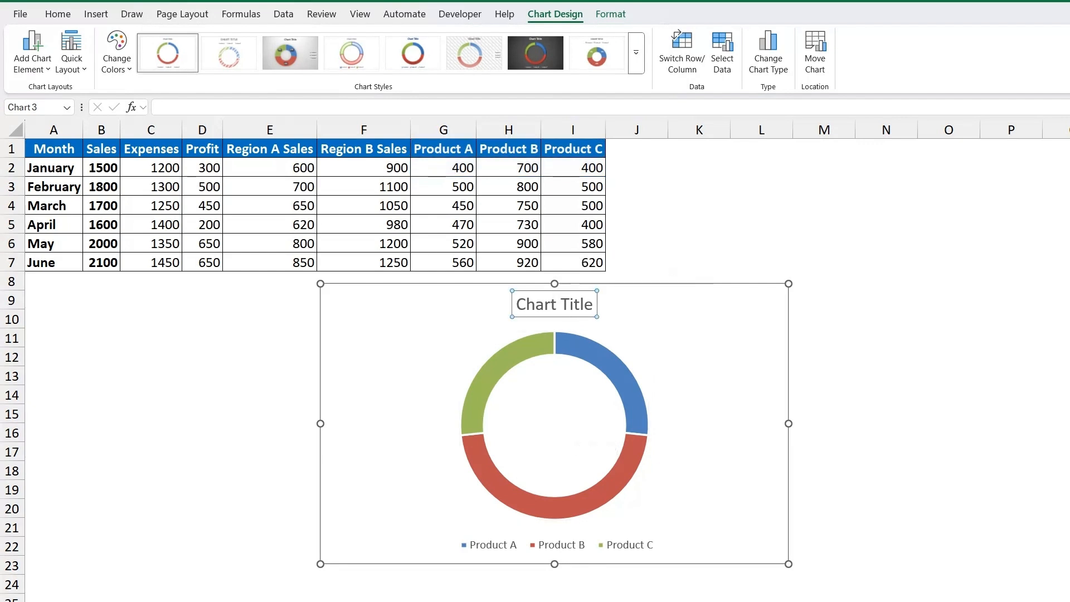
{"action": "triple_click", "coordinate": [539, 305]}
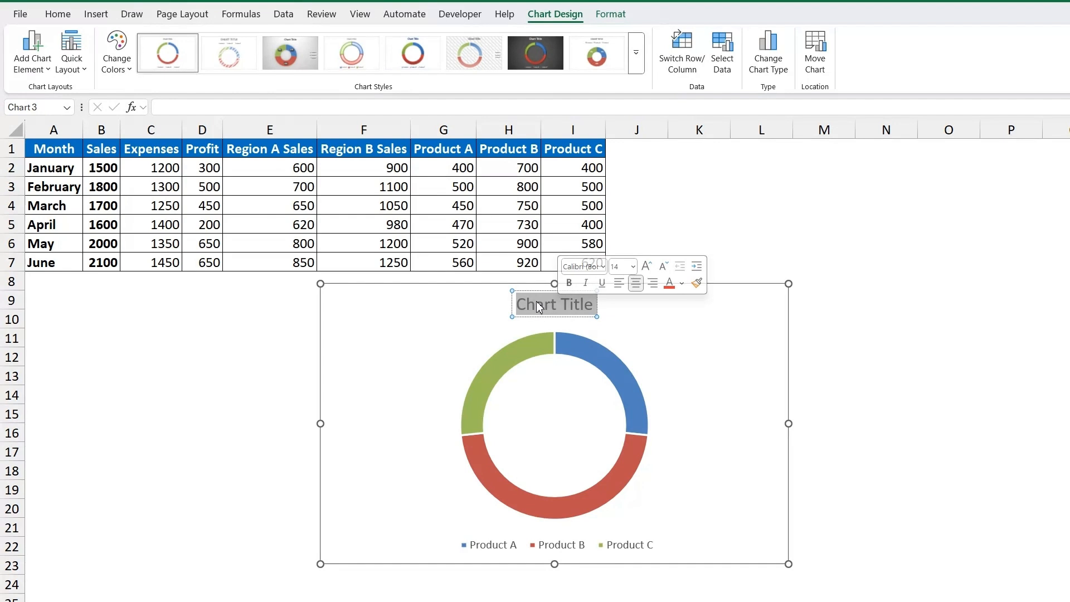
{"action": "type", "text": "Produ"}
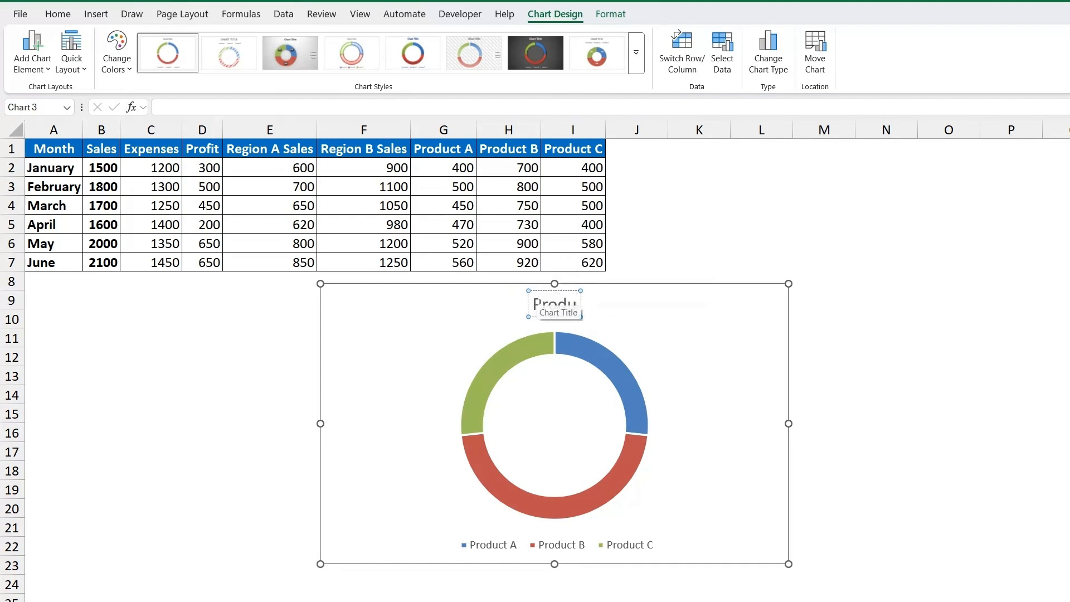
{"action": "type", "text": "ct"}
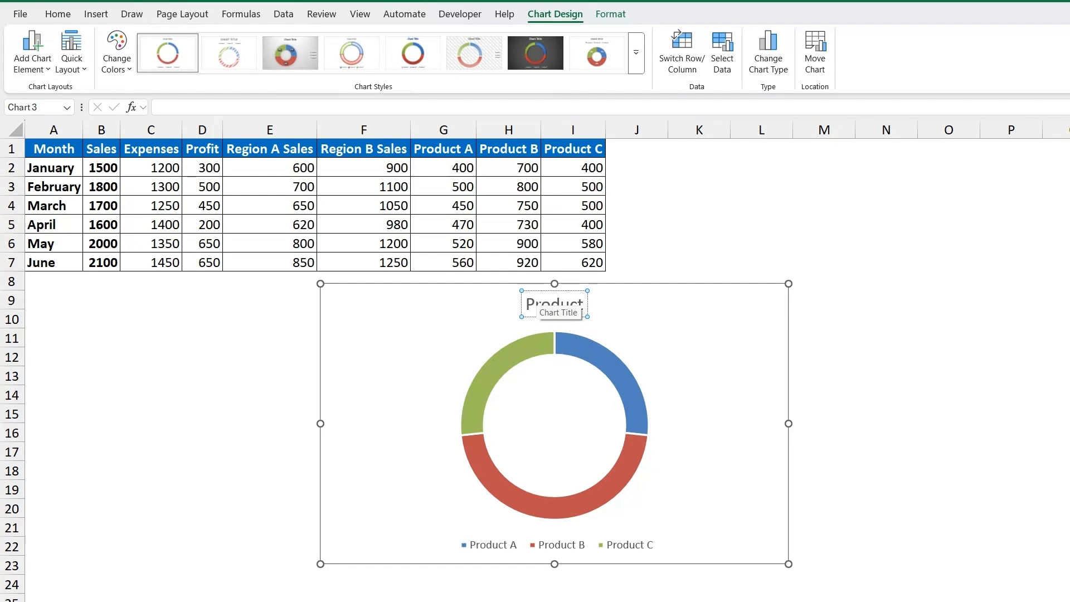
{"action": "type", "text": " Sales Break"}
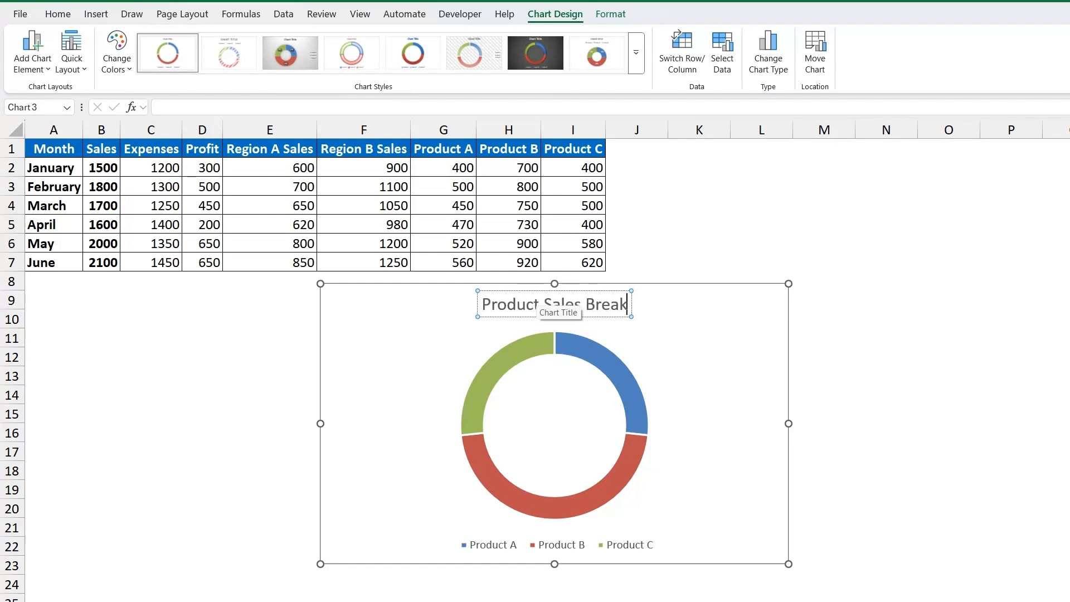
{"action": "type", "text": "donw Jan"}
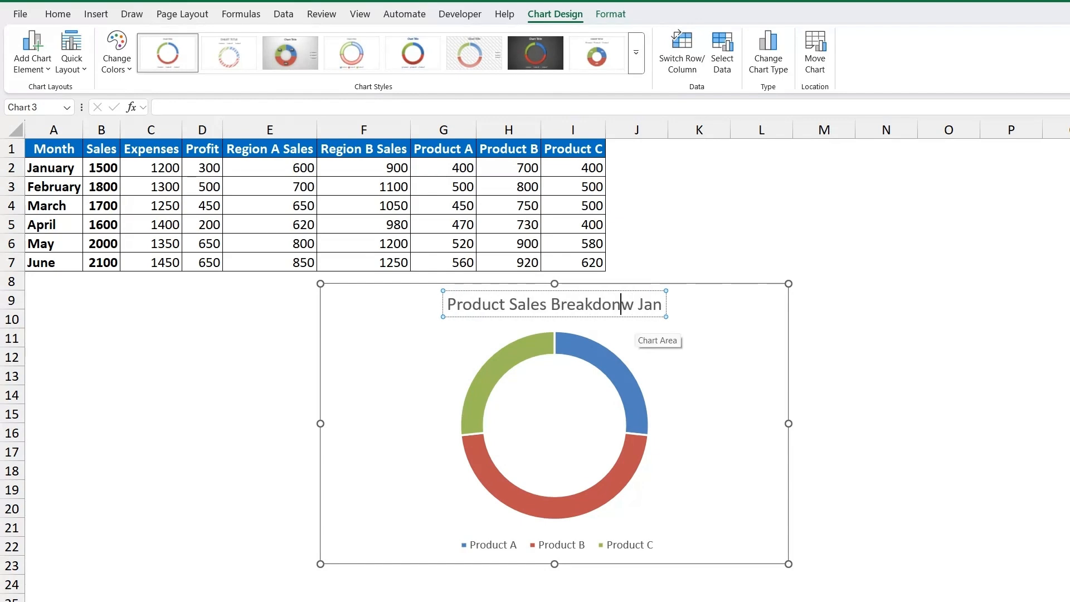
{"action": "key", "text": "BackSpace"}
{"action": "key", "text": "BackSpace"}
{"action": "key", "text": "BackSpace"}
{"action": "key", "text": "BackSpace"}
{"action": "key", "text": "BackSpace"}
{"action": "key", "text": "BackSpace"}
{"action": "type", "text": "wn"}
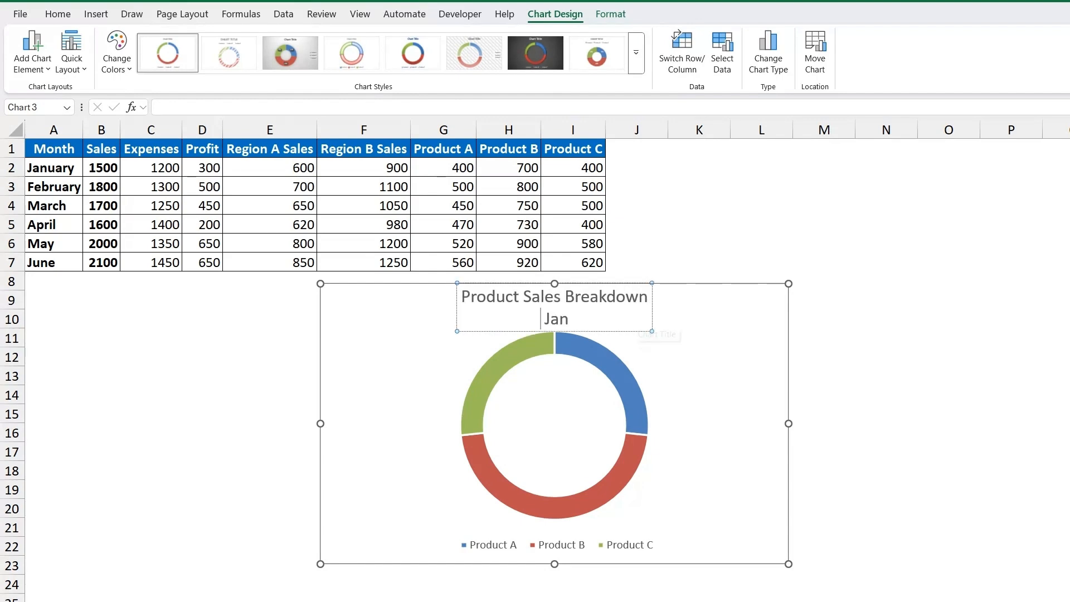